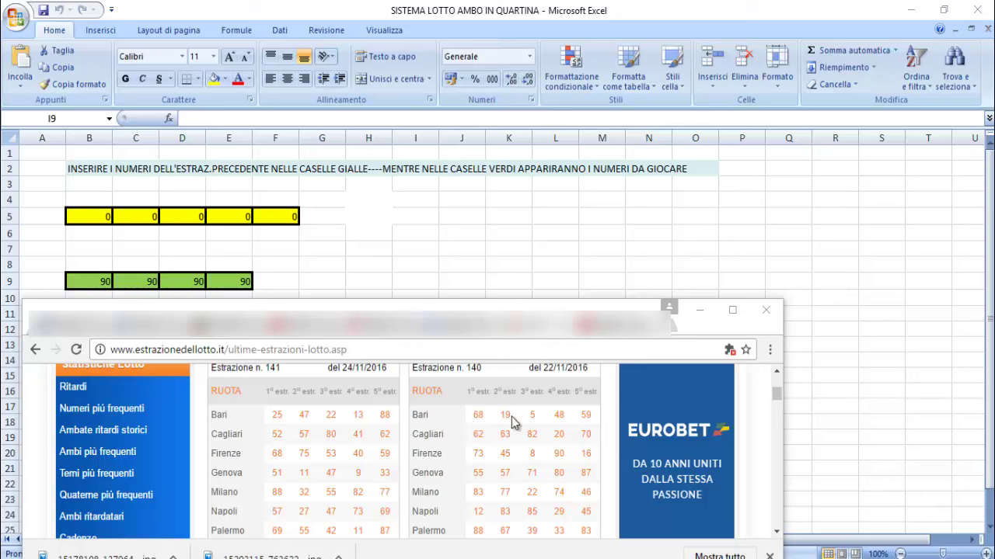
# Enter the Bari numbers of draw 140 in the yellow cells B5 to F5: 68, 19, 5, 48 and 59
pyautogui.click(95, 220)
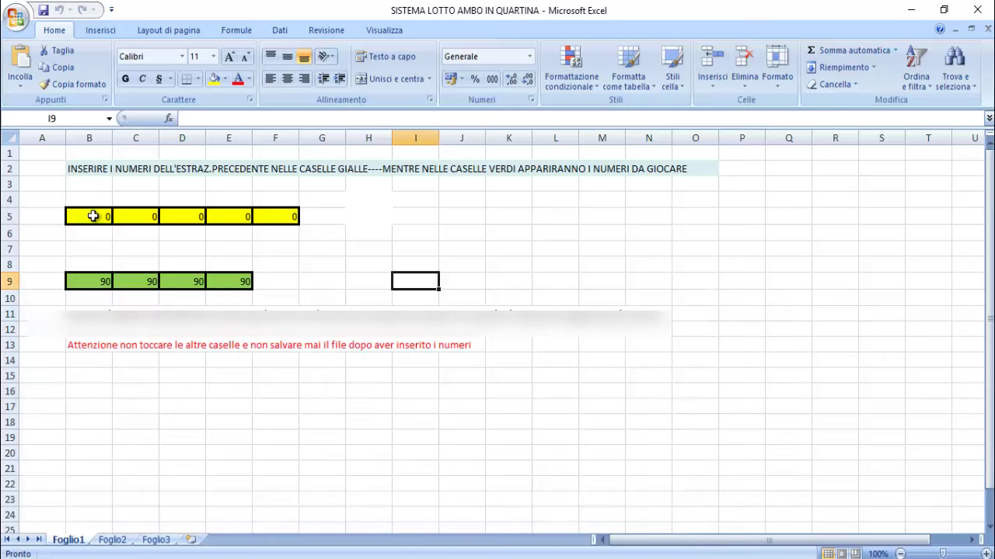
pyautogui.click(94, 217)
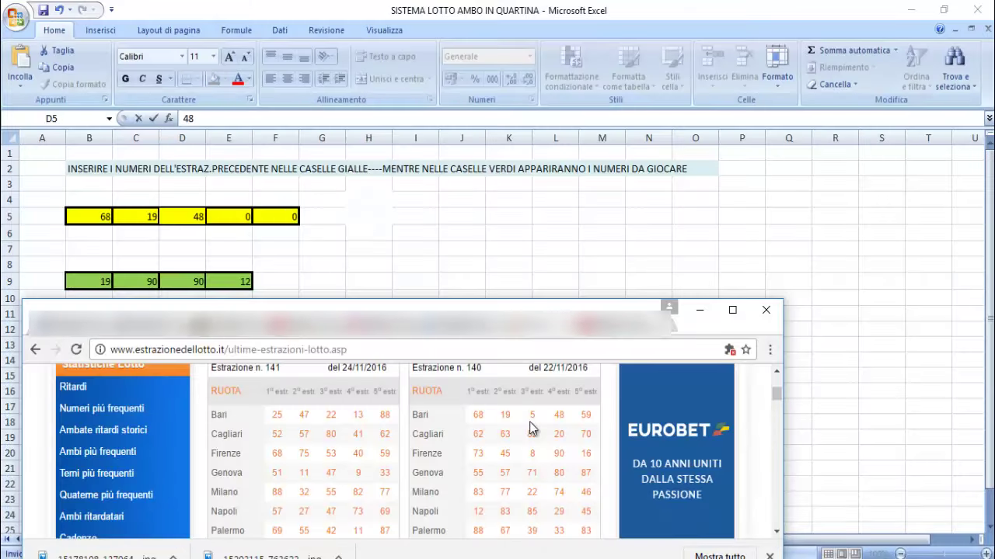
pyautogui.click(195, 216)
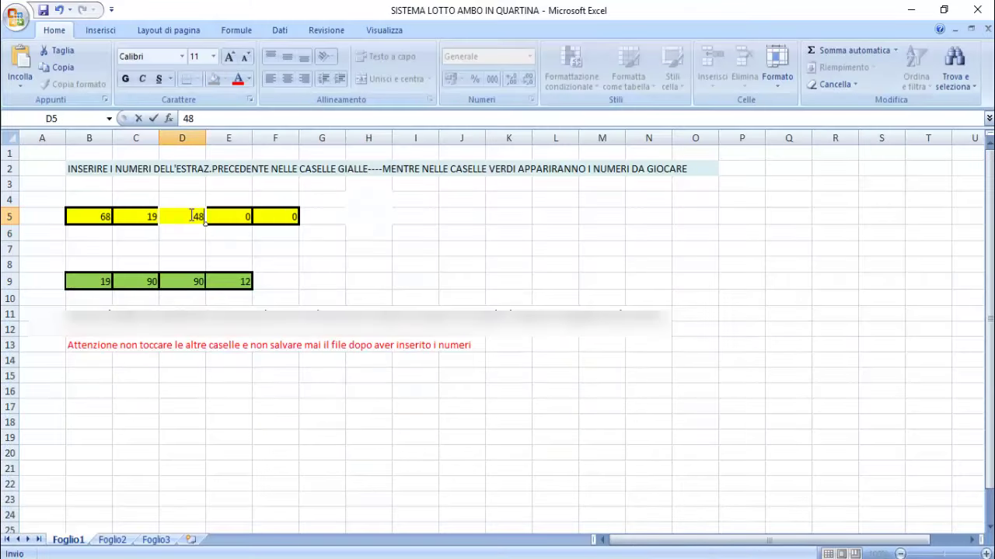
pyautogui.write('5')
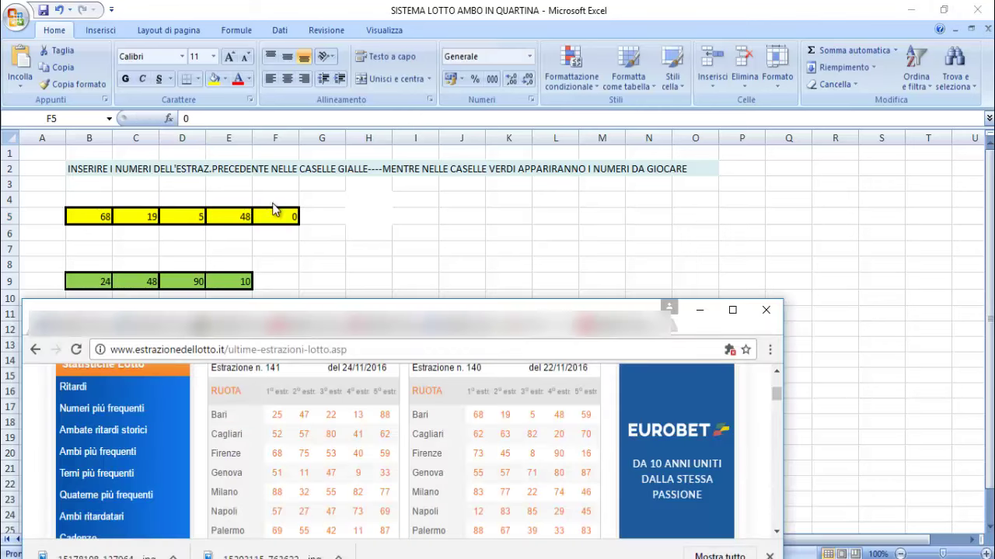
pyautogui.click(270, 214)
pyautogui.write('59')
pyautogui.press('Return')
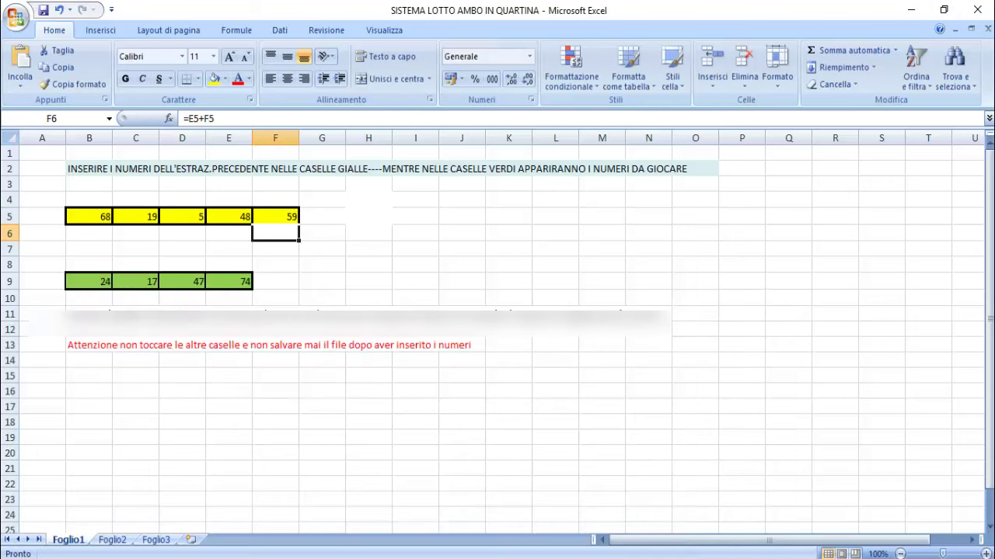
# Check the Cagliari row of draw 140 in the browser and enter 62 in B5 and 63 in C5
pyautogui.hotkey('alt', 'Tab')
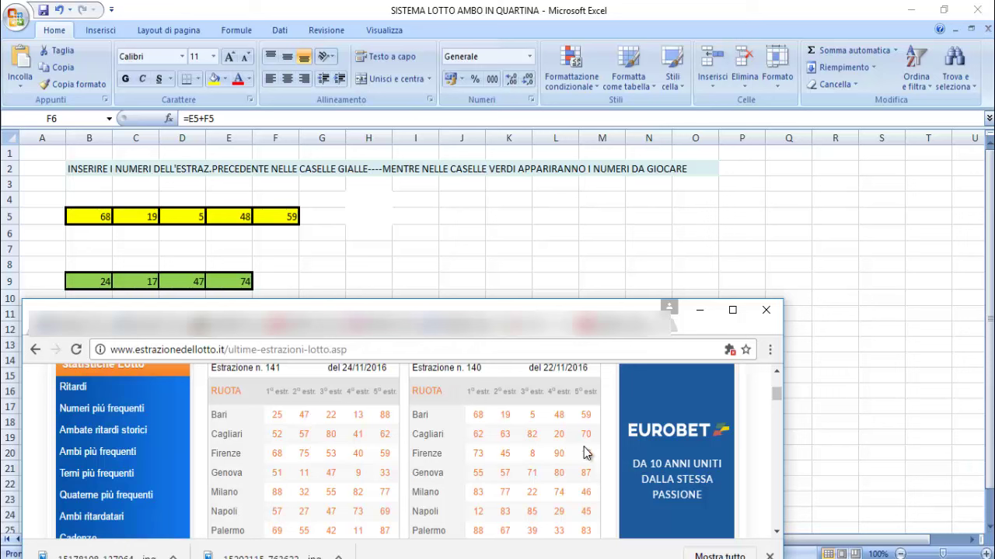
pyautogui.click(101, 218)
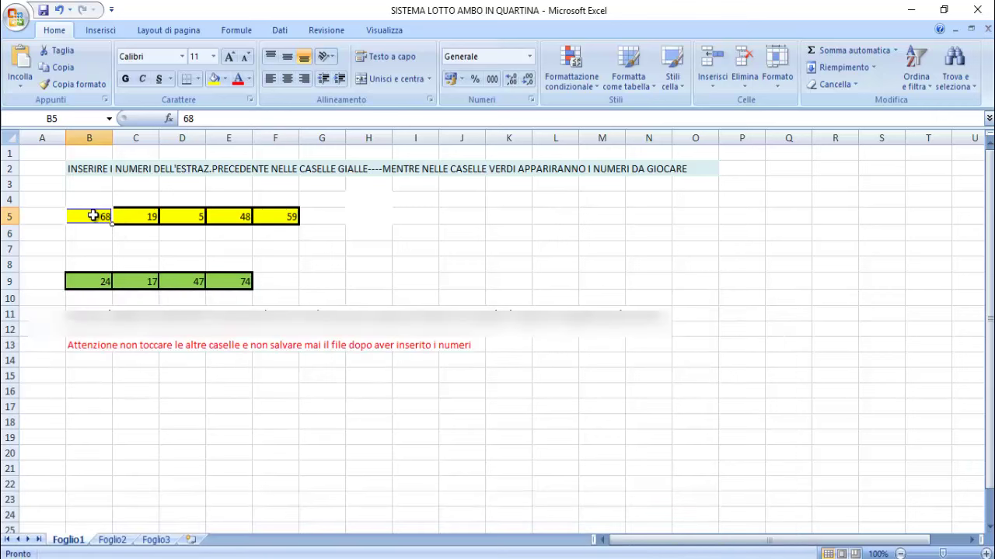
pyautogui.write('62')
pyautogui.press('Tab')
pyautogui.write('63')
pyautogui.press('Tab')
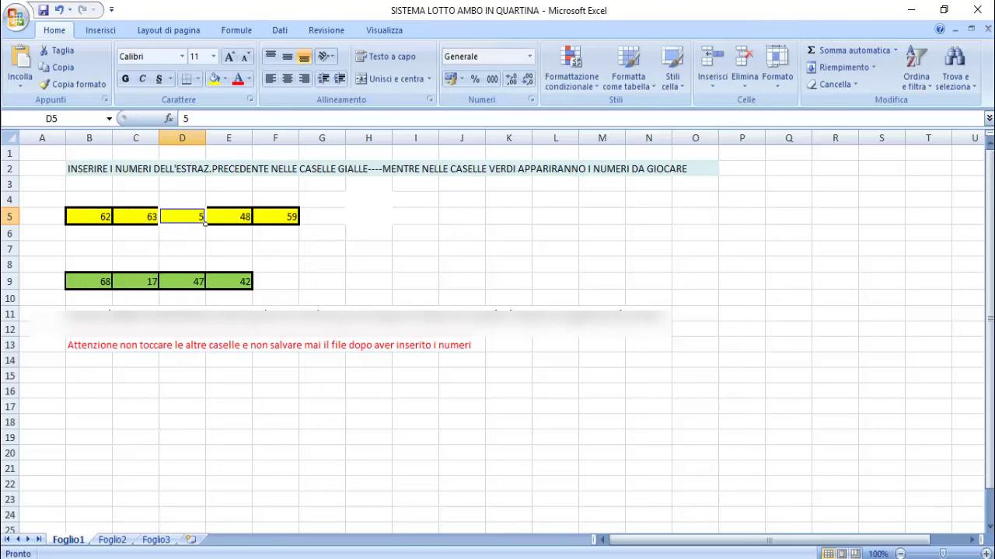
# Complete the Cagliari entry from the results page with 82 in D5, 20 in E5 and 7 in F5
pyautogui.hotkey('alt', 'Tab')
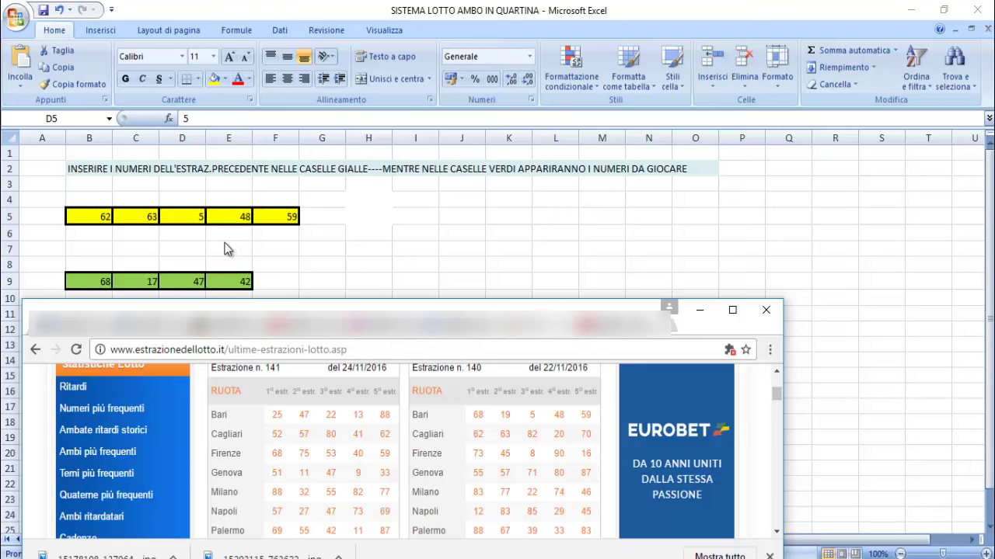
pyautogui.click(185, 215)
pyautogui.write('82')
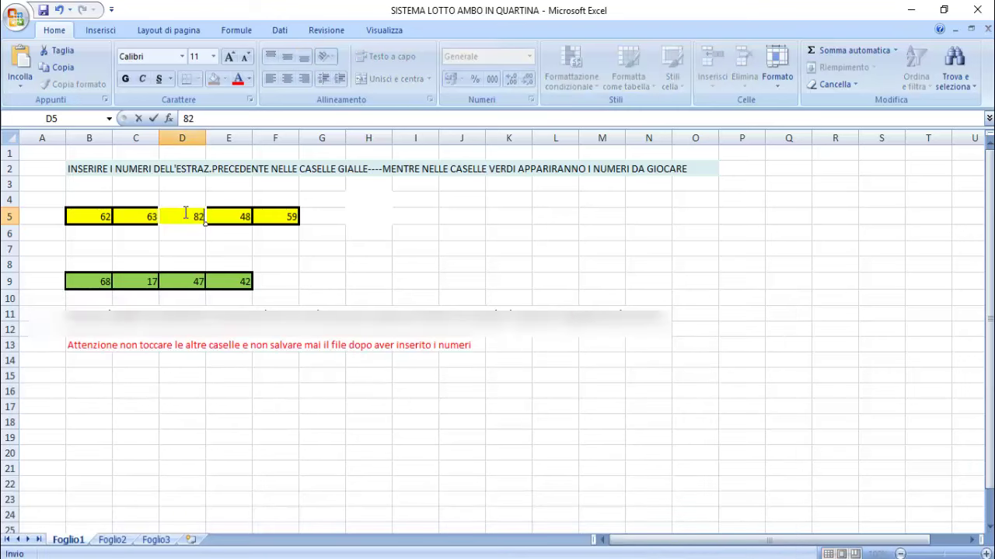
pyautogui.press('Tab')
pyautogui.write('20')
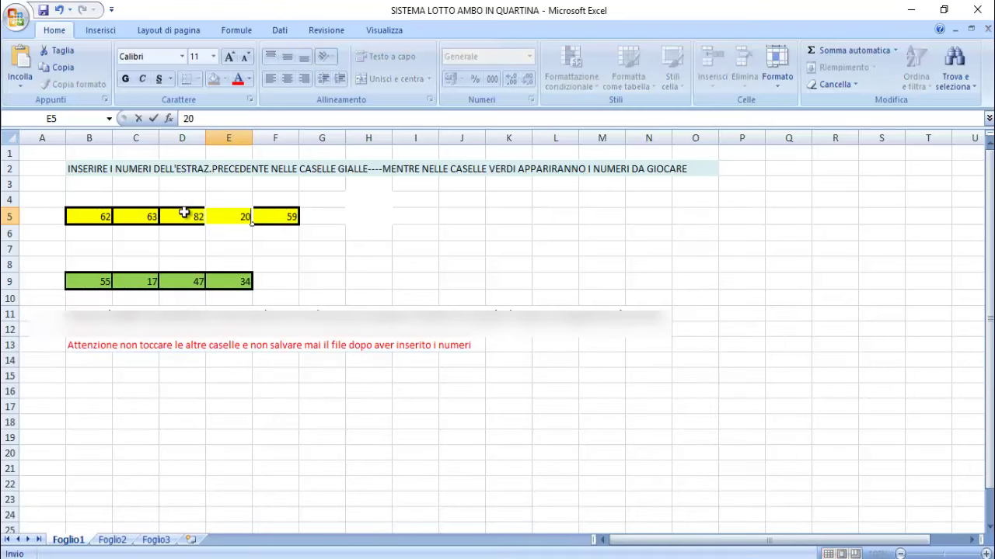
pyautogui.press('Tab')
pyautogui.write('7')
pyautogui.press('Tab')
pyautogui.press('Down')
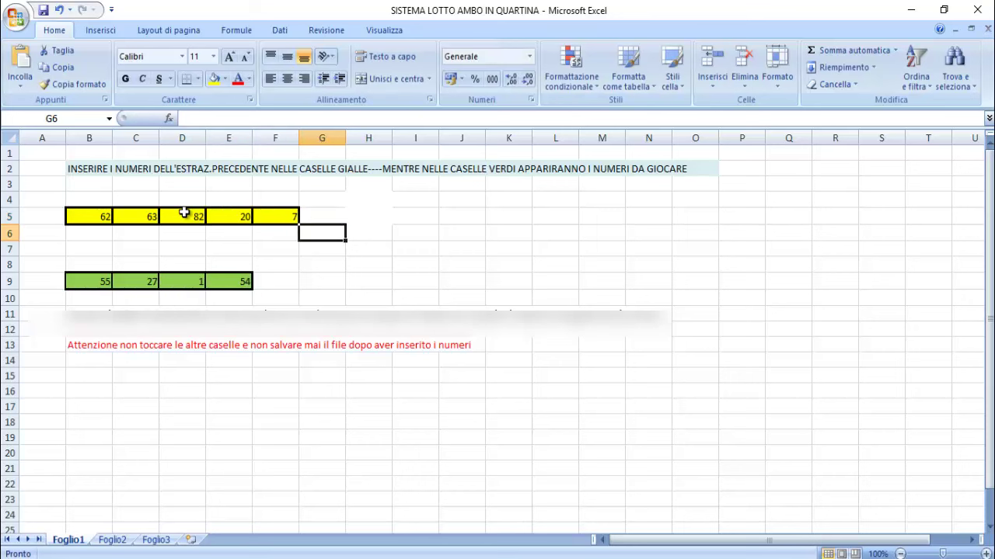
# Look up the Firenze row of draw 140 in the browser and enter 73, 45 and 8 in cells B5 to D5
pyautogui.hotkey('alt', 'Tab')
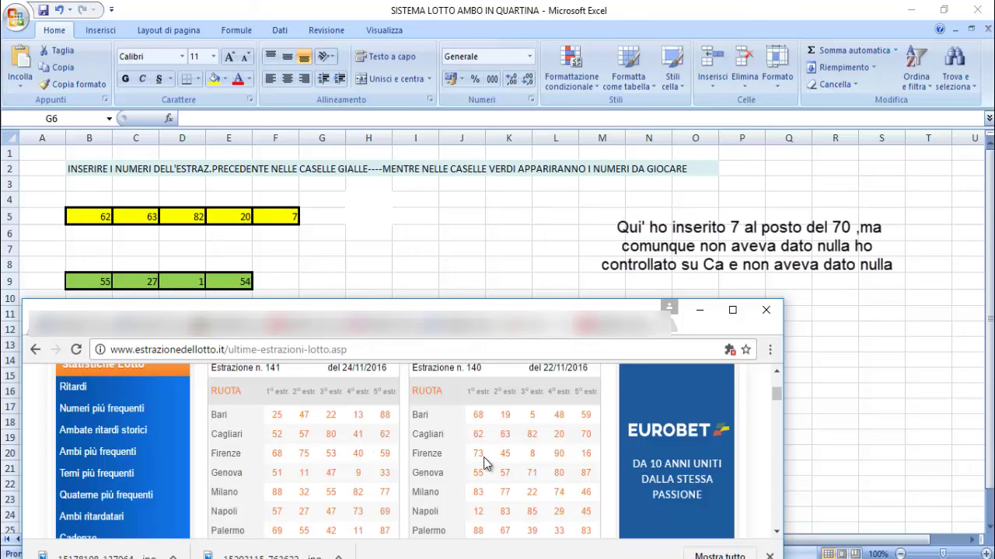
pyautogui.hotkey('alt', 'Tab')
pyautogui.click(97, 215)
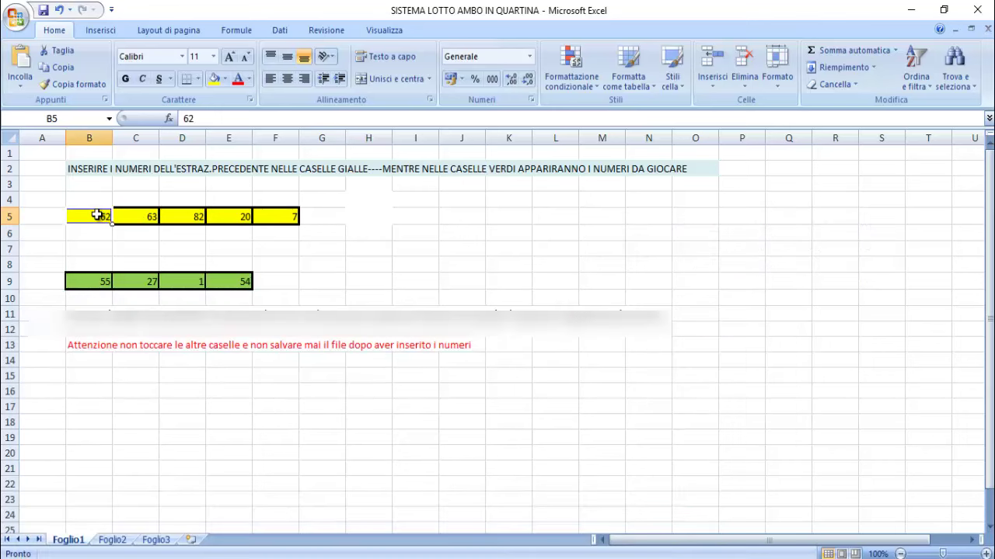
pyautogui.write('73')
pyautogui.press('Tab')
pyautogui.write('45')
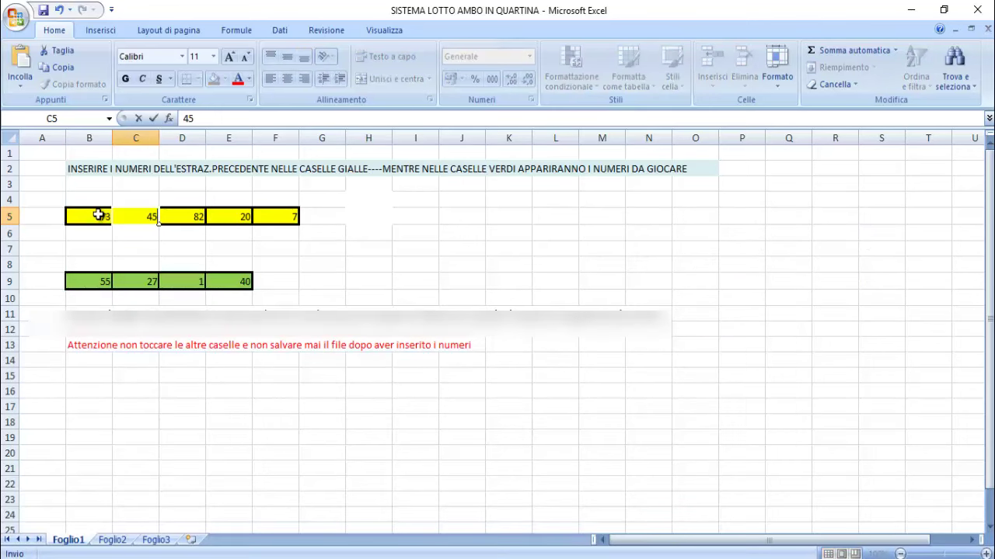
pyautogui.press('Tab')
pyautogui.write('8')
pyautogui.press('Tab')
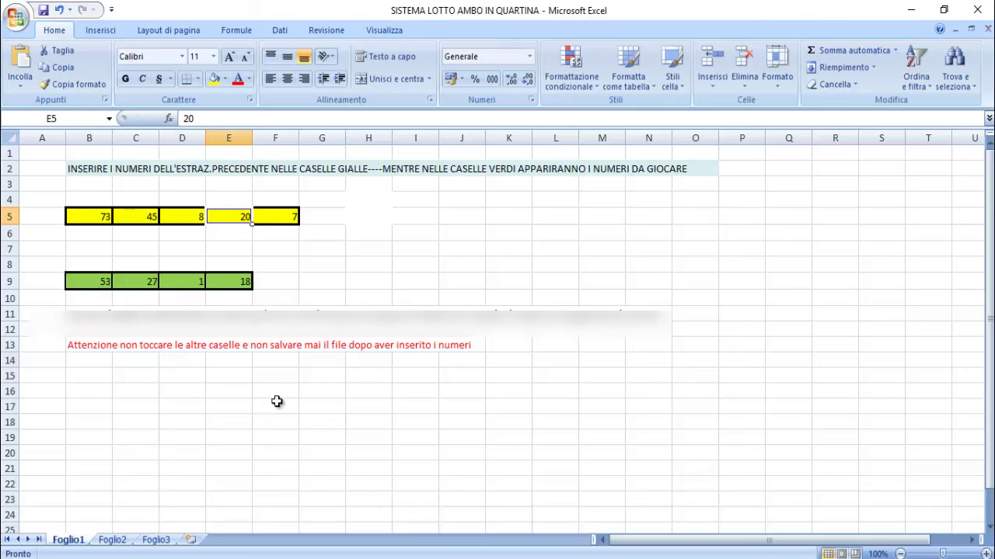
# Complete the Firenze entry from the results page with 90 in E5 and 16 in F5
pyautogui.hotkey('alt', 'Tab')
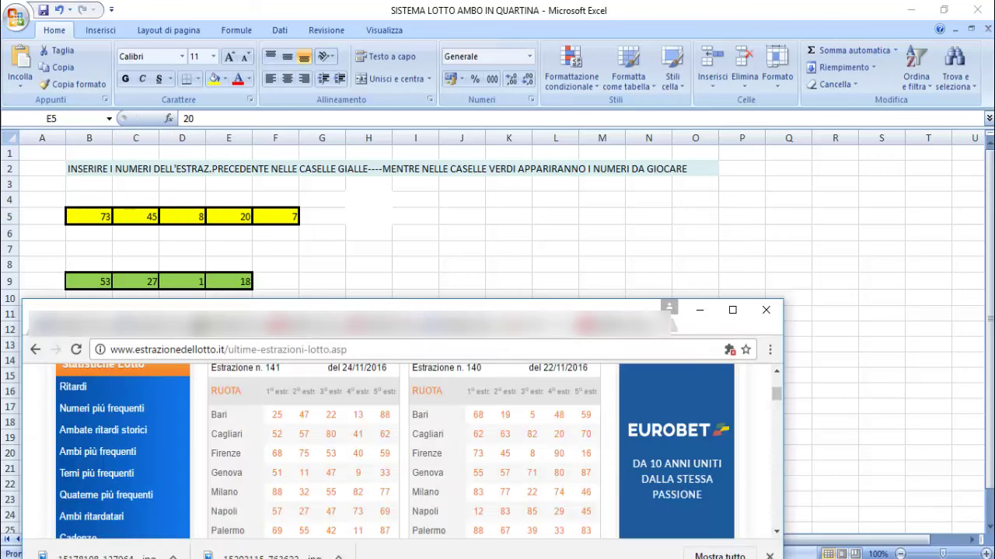
pyautogui.click(230, 220)
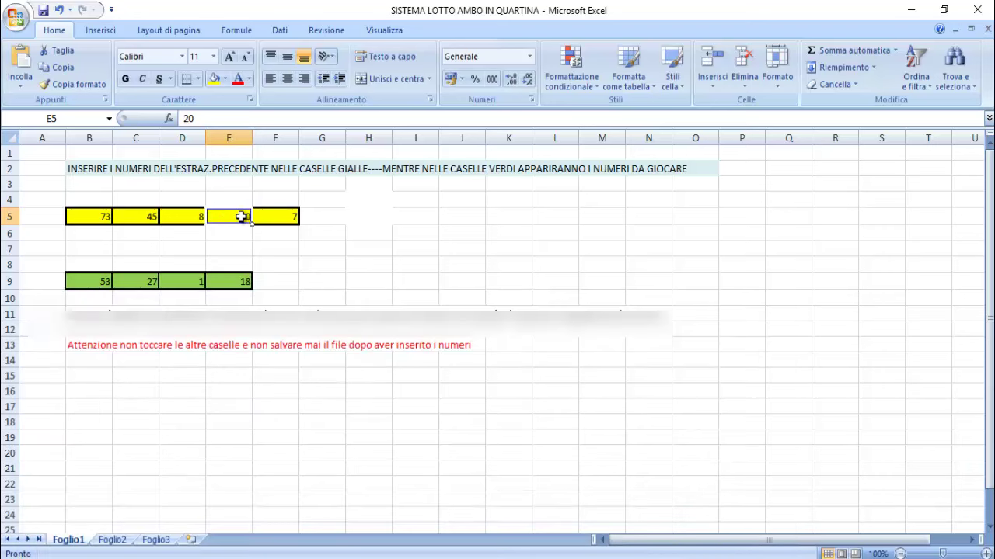
pyautogui.write('90')
pyautogui.press('Tab')
pyautogui.write('1')
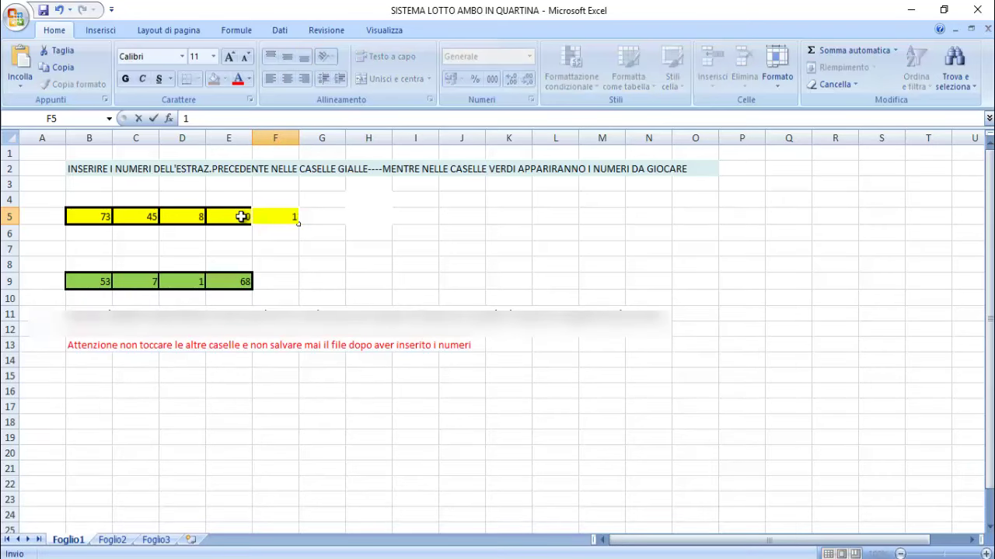
pyautogui.write('6')
pyautogui.press('Return')
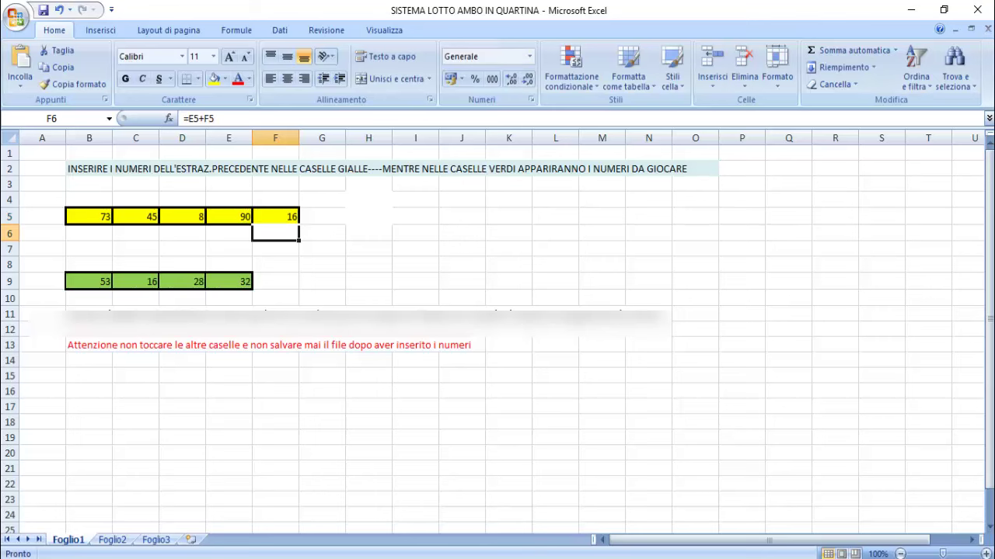
# Look up the Genova row of draw 140 in the browser and enter 55, 57 and 71 in cells B5 to D5
pyautogui.hotkey('alt', 'Tab')
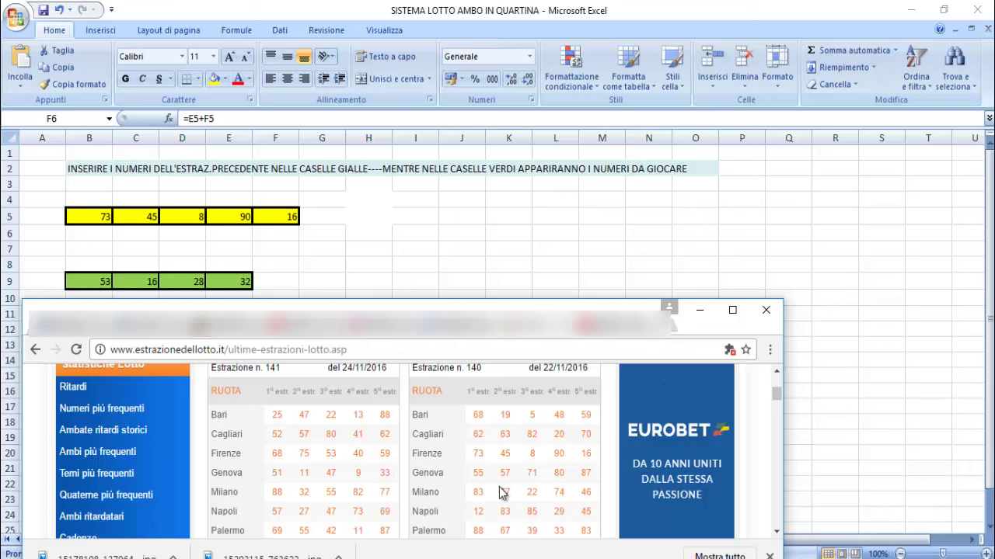
pyautogui.click(92, 212)
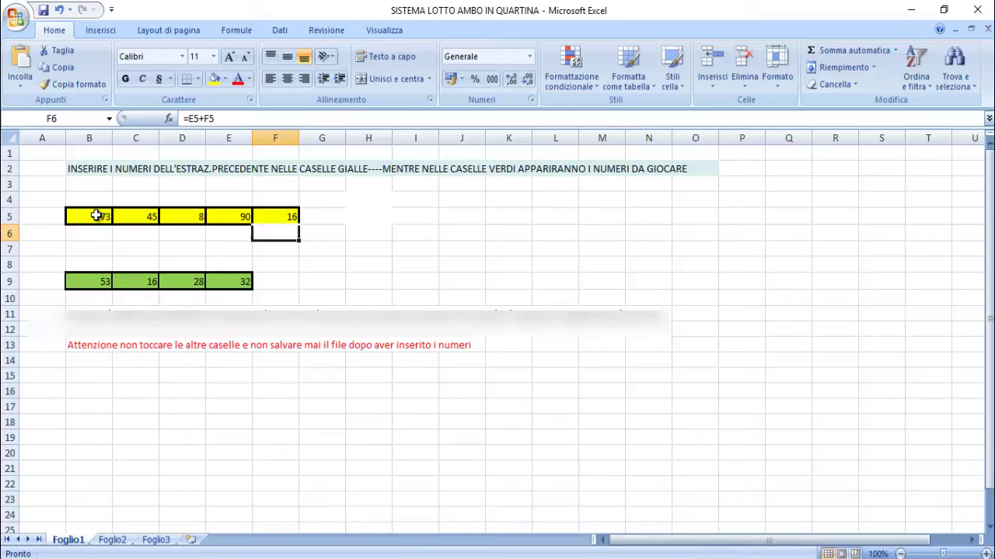
pyautogui.write('55')
pyautogui.press('Tab')
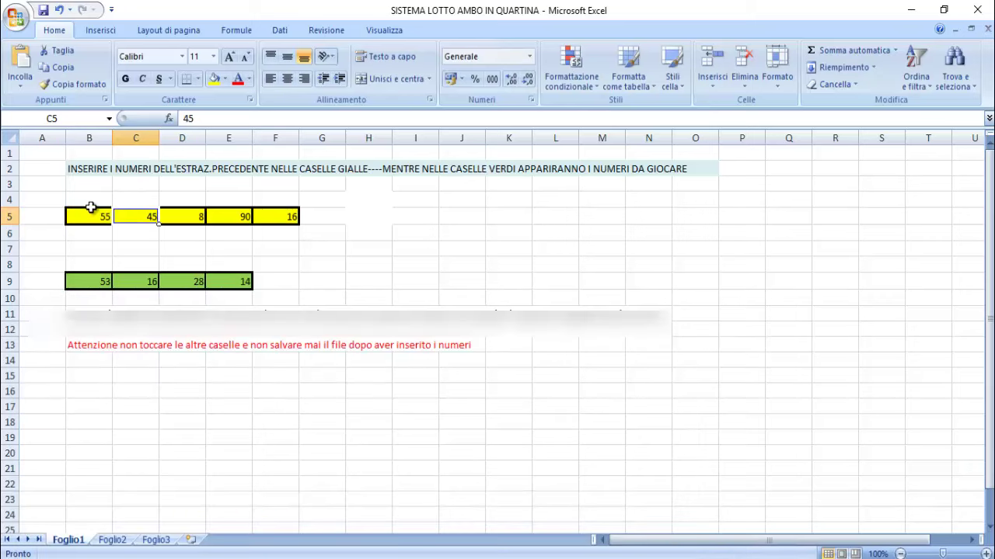
pyautogui.write('57')
pyautogui.press('Tab')
pyautogui.write('71')
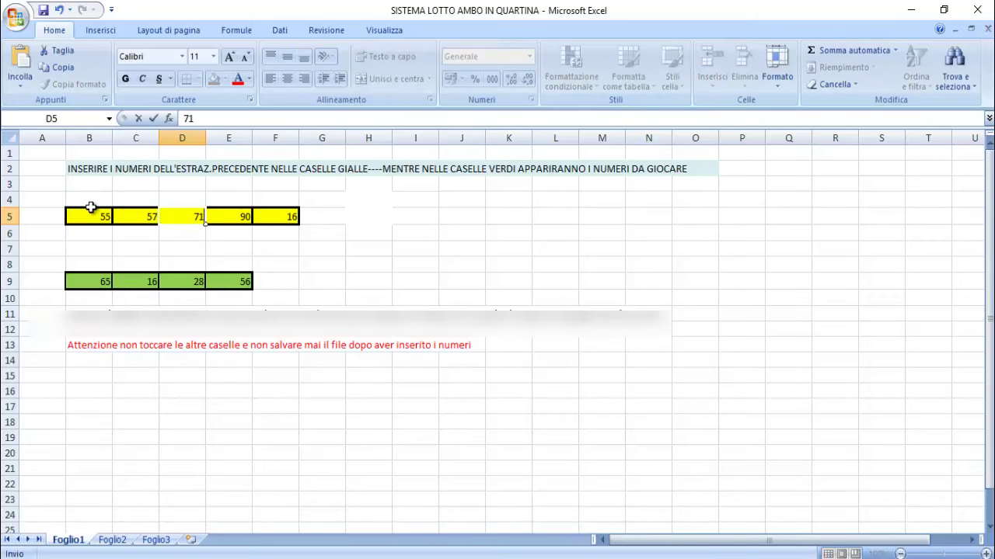
pyautogui.press('Tab')
# Complete the Genova entry from the results page with 80 in E5 and 87 in F5
pyautogui.hotkey('alt', 'Tab')
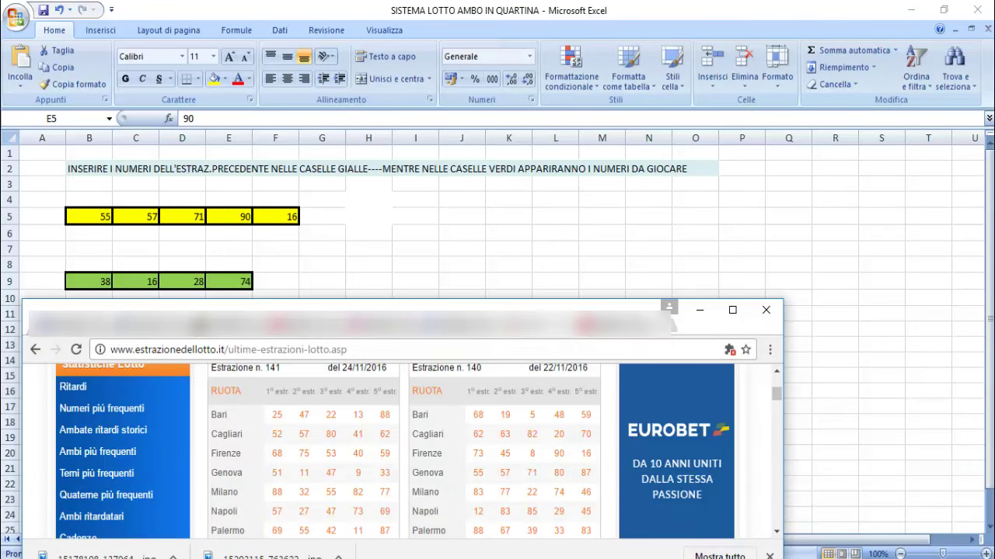
pyautogui.click(233, 215)
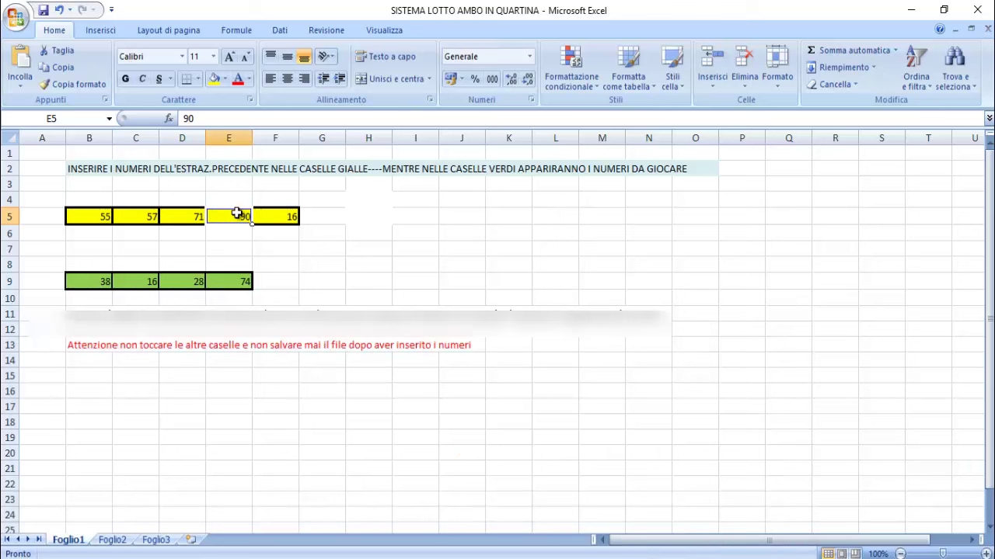
pyautogui.write('80')
pyautogui.press('Tab')
pyautogui.write('87')
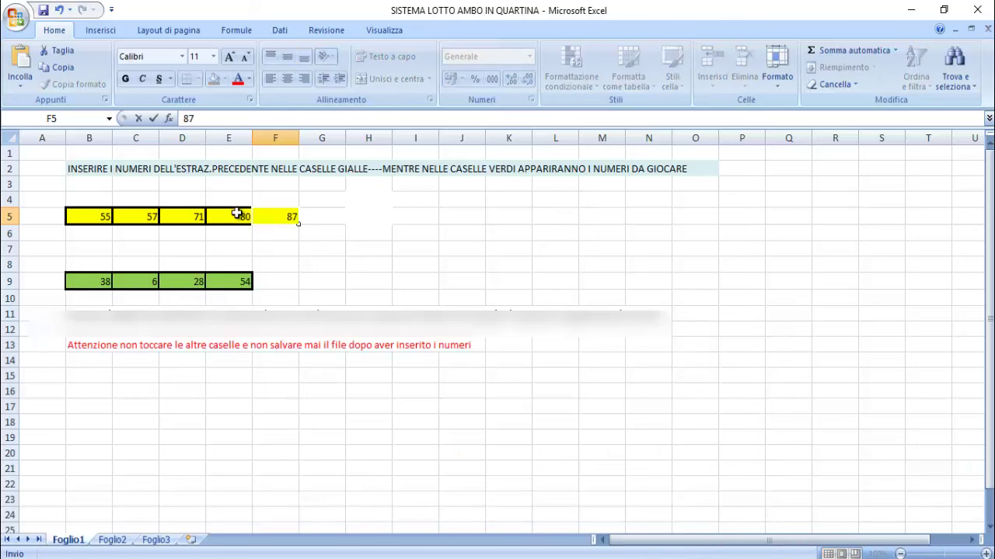
pyautogui.press('Return')
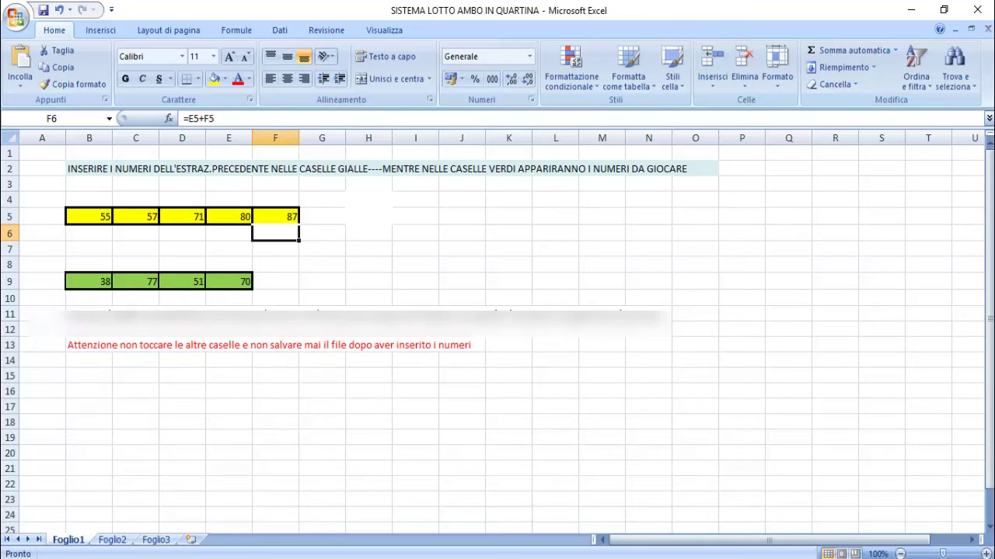
# Look up the Milano row of draw 140 in the browser and enter 83 in B5 and 77 in C5
pyautogui.moveTo(412, 555)
pyautogui.click(412, 528)
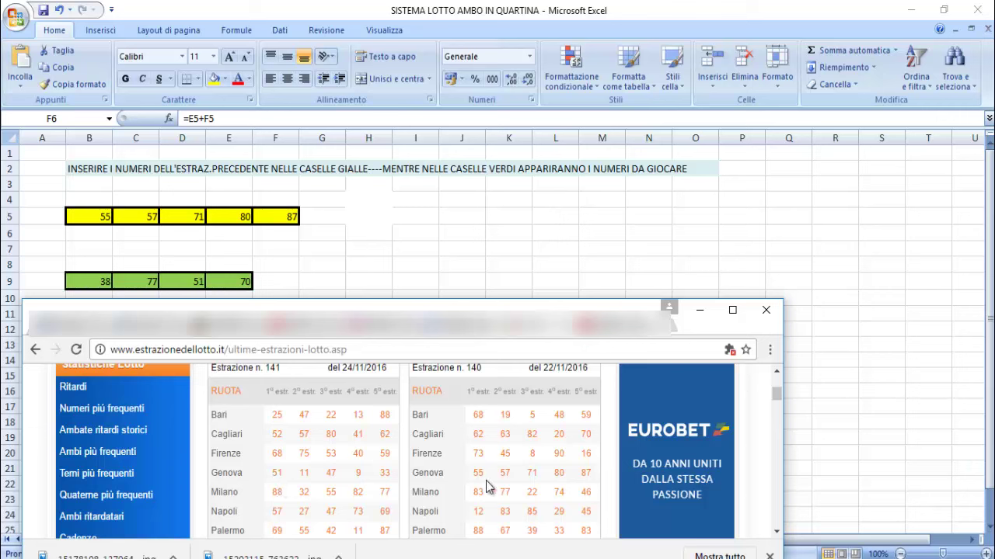
pyautogui.scroll(-1, 501, 466)
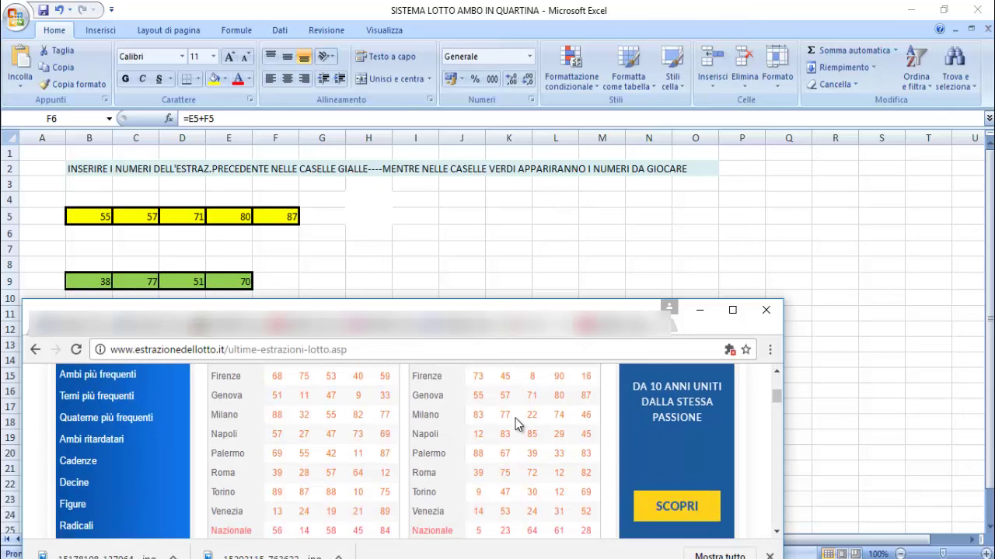
pyautogui.click(94, 212)
pyautogui.click(94, 212)
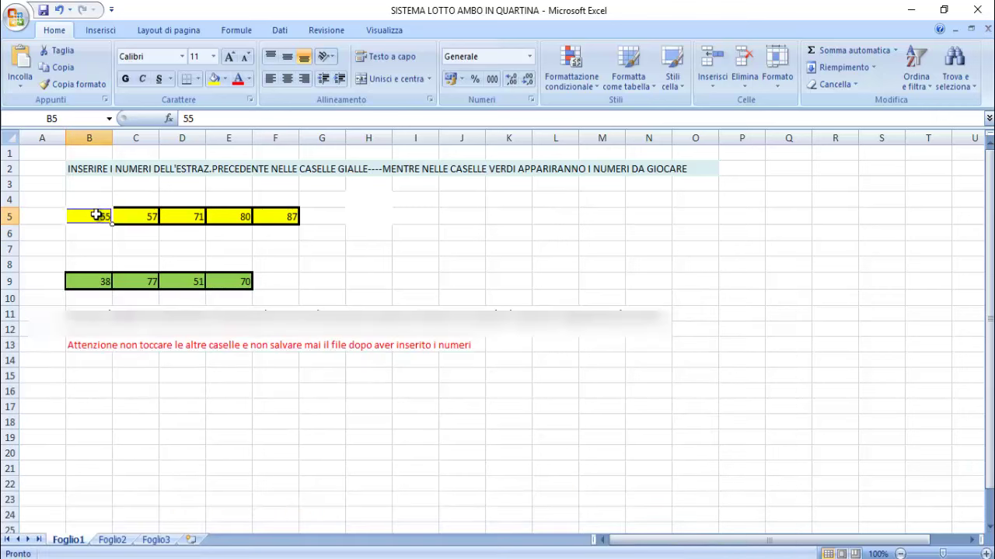
pyautogui.write('83')
pyautogui.press('Tab')
pyautogui.write('77')
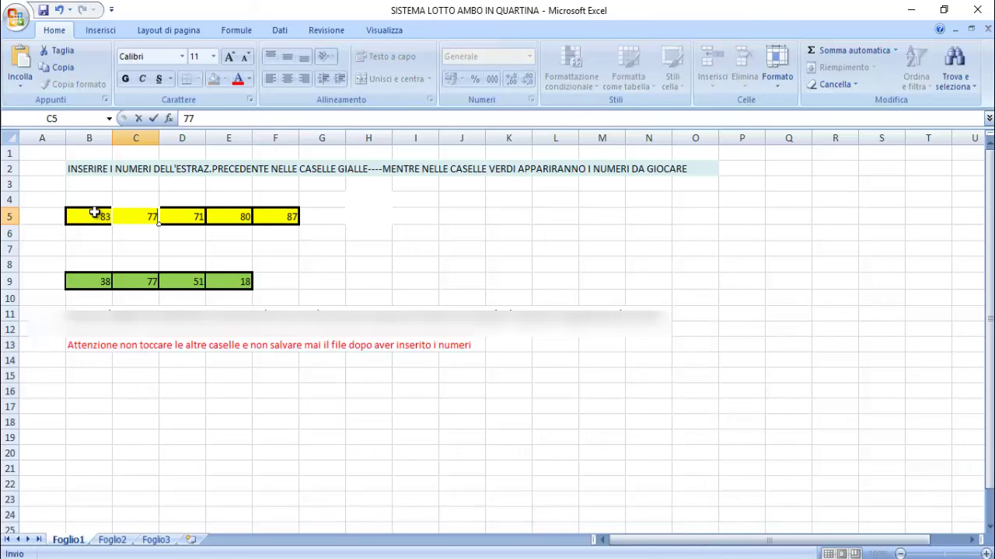
pyautogui.press('Tab')
# Complete the Milano entry from the results page with 22 in D5, 74 in E5 and 46 in F5
pyautogui.hotkey('alt', 'Tab')
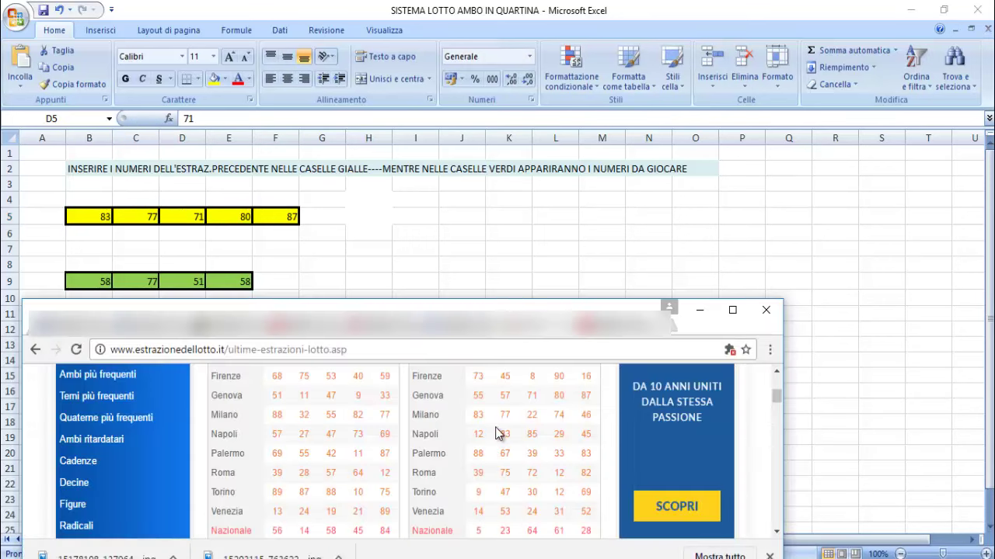
pyautogui.click(190, 216)
pyautogui.write('22')
pyautogui.press('Tab')
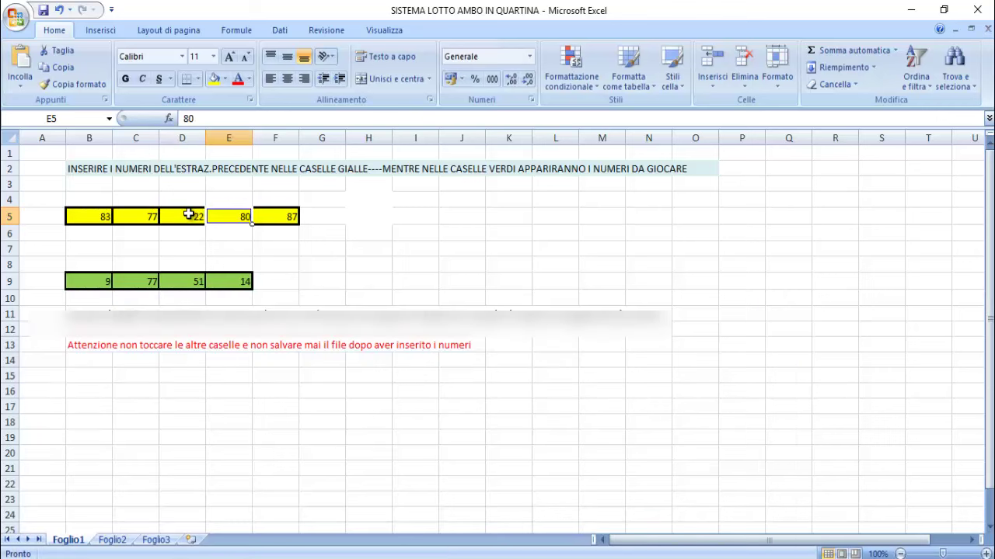
pyautogui.write('74')
pyautogui.press('Tab')
pyautogui.write('46')
pyautogui.press('Return')
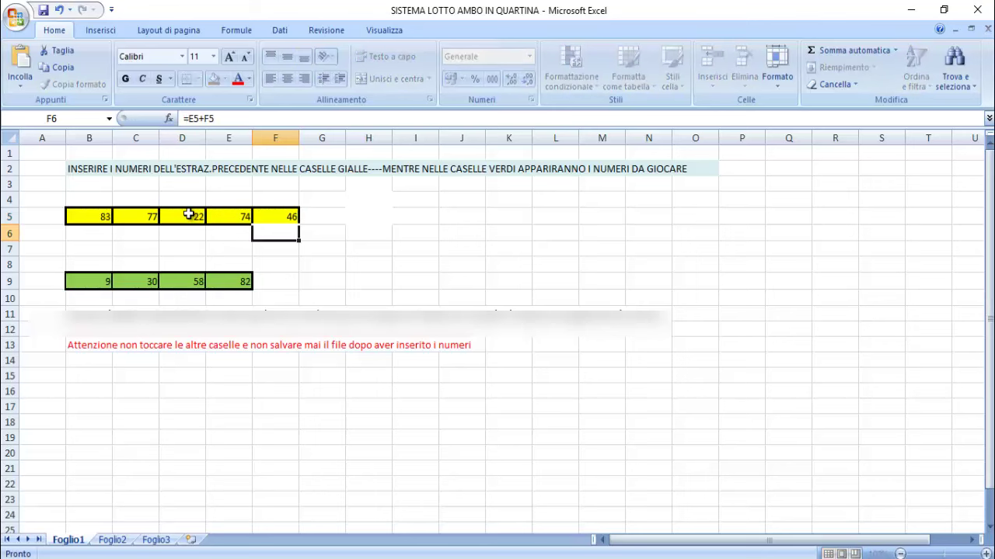
# Look up the Napoli row of draw 140 in the browser and enter 12, 83 and 85 in cells B5 to D5
pyautogui.hotkey('alt', 'Tab')
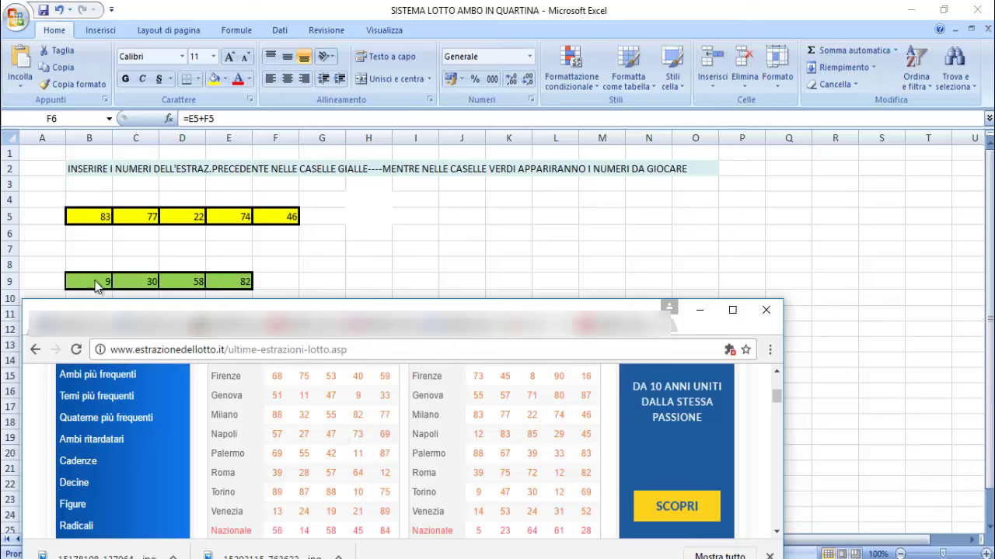
pyautogui.click(95, 217)
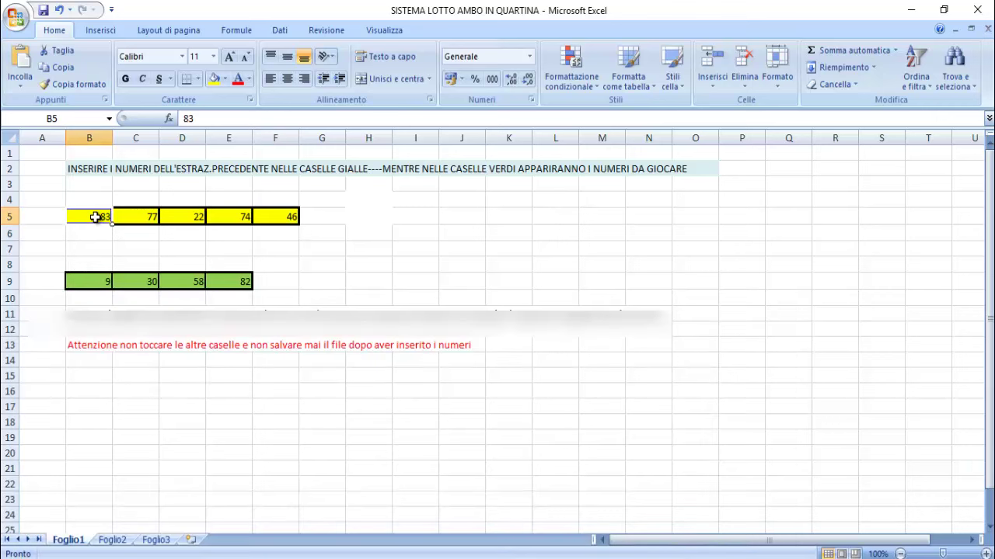
pyautogui.write('12')
pyautogui.press('Tab')
pyautogui.write('83')
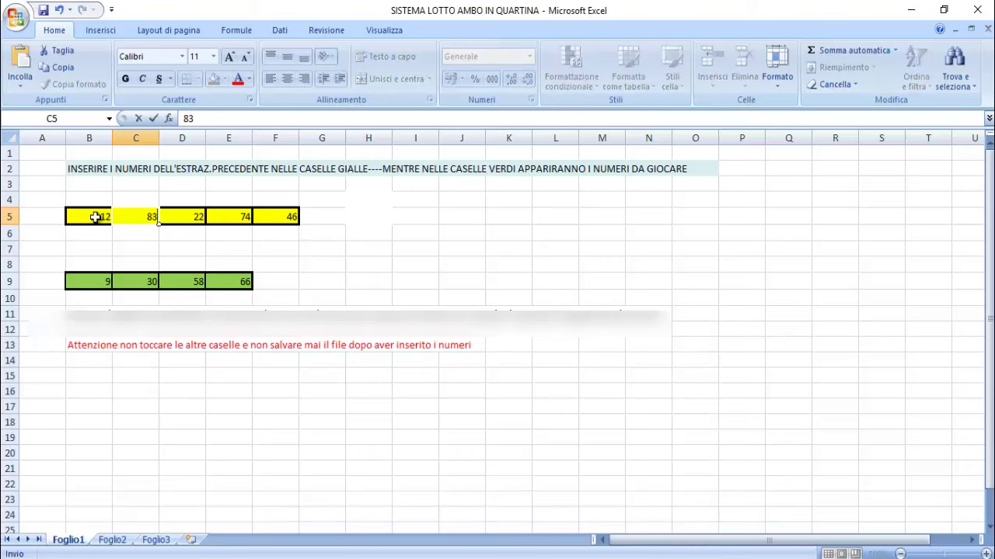
pyautogui.press('Tab')
pyautogui.write('85')
pyautogui.press('Tab')
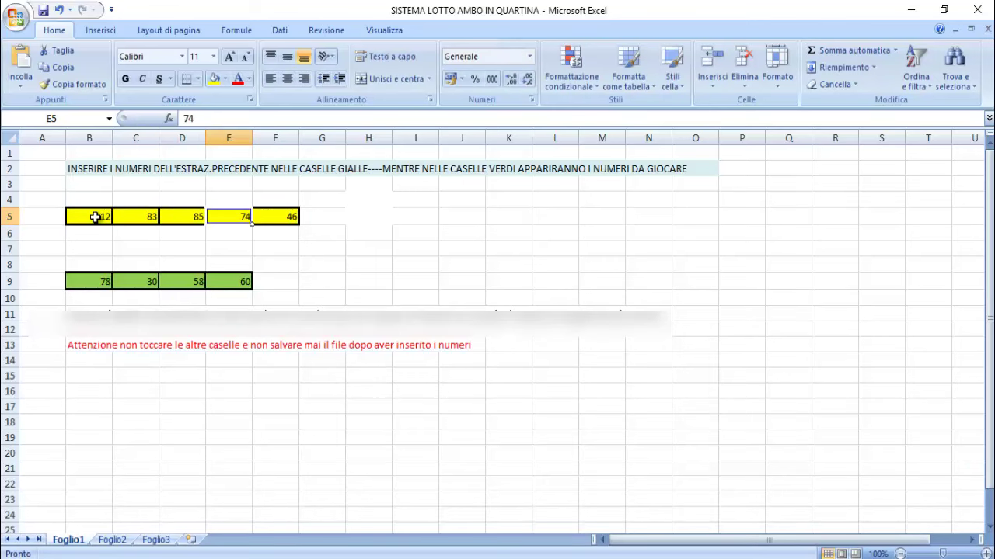
# Complete the Napoli entry from the results page with 29 in E5 and 45 in F5
pyautogui.hotkey('alt', 'Tab')
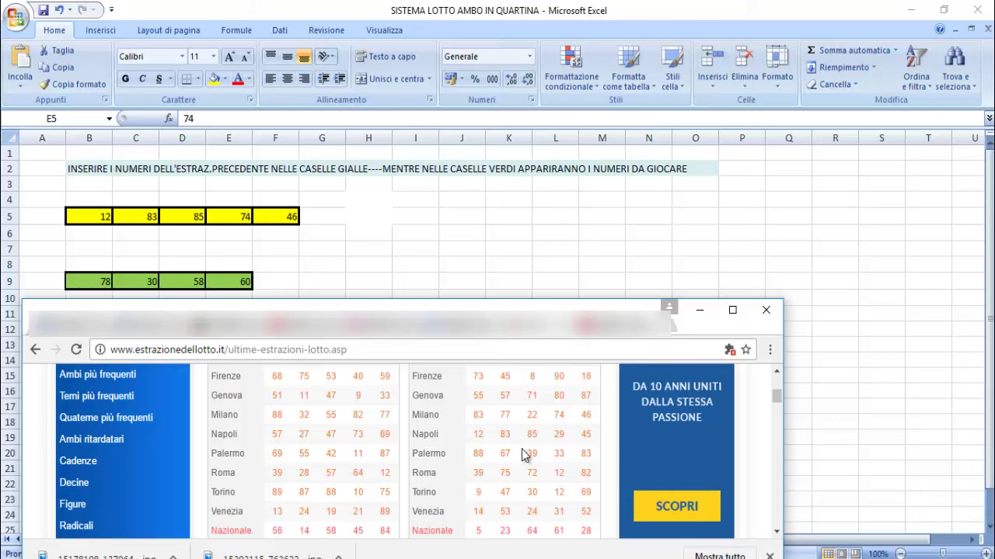
pyautogui.click(237, 214)
pyautogui.write('29')
pyautogui.press('Tab')
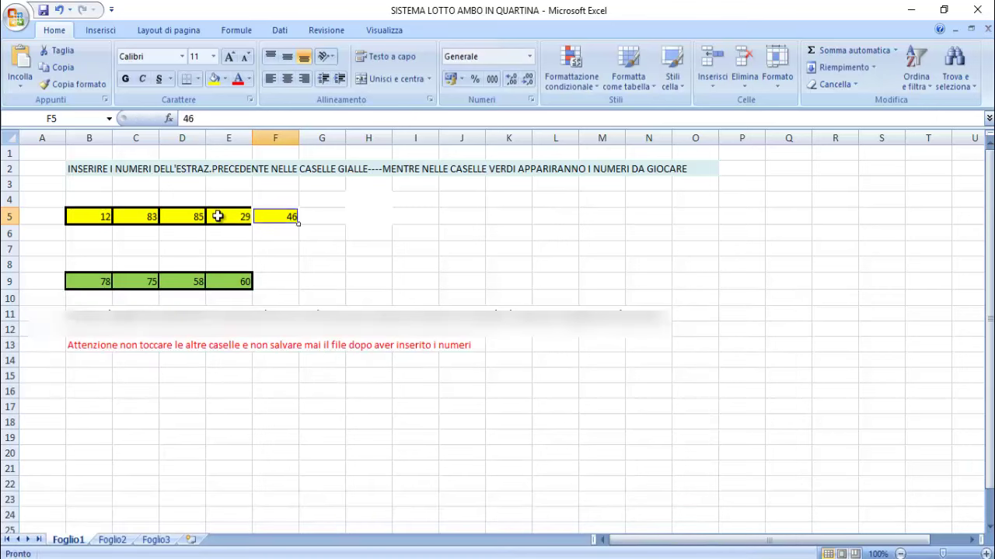
pyautogui.write('45')
pyautogui.press('Return')
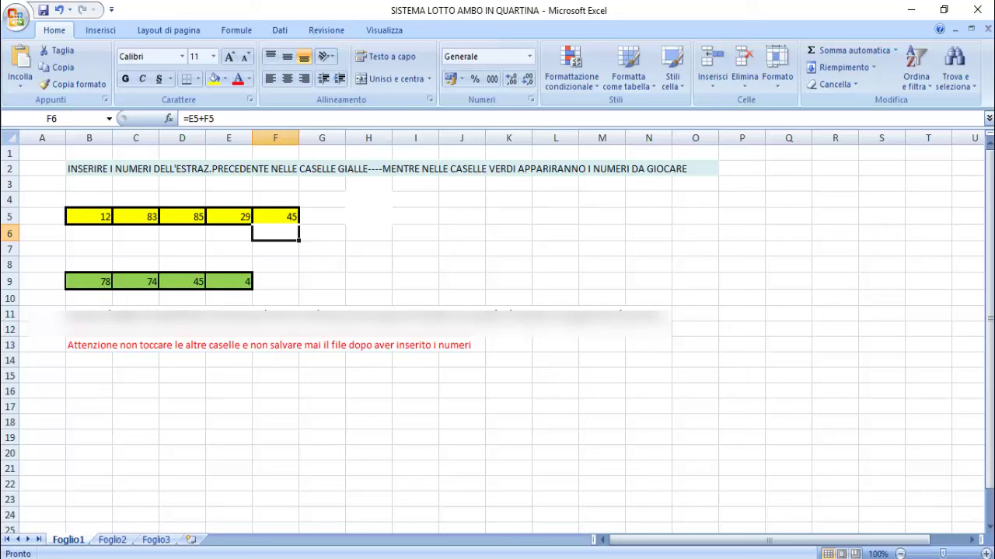
# Look up the Palermo row of draw 140 in the browser and enter 88, 67 and 39 in cells B5 to D5
pyautogui.moveTo(411, 556)
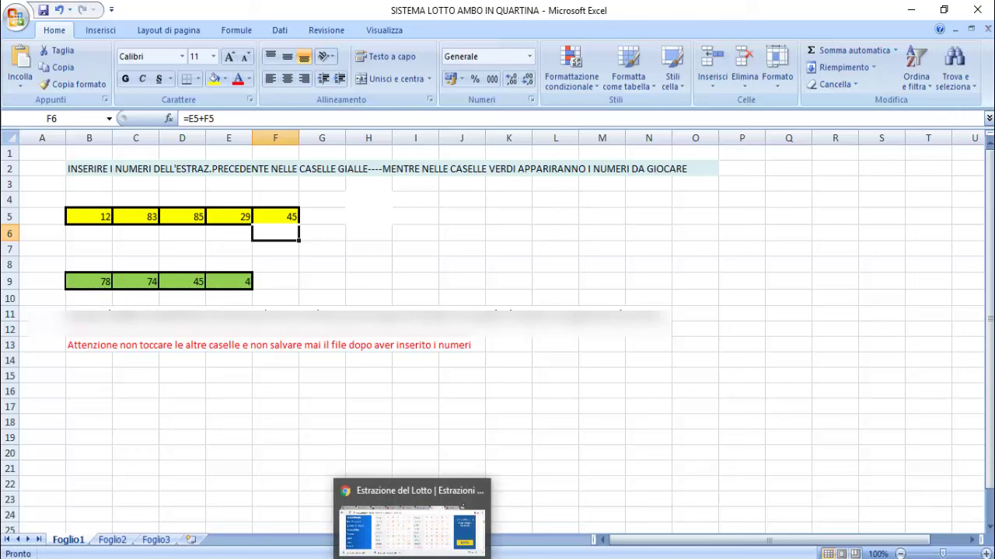
pyautogui.click(412, 557)
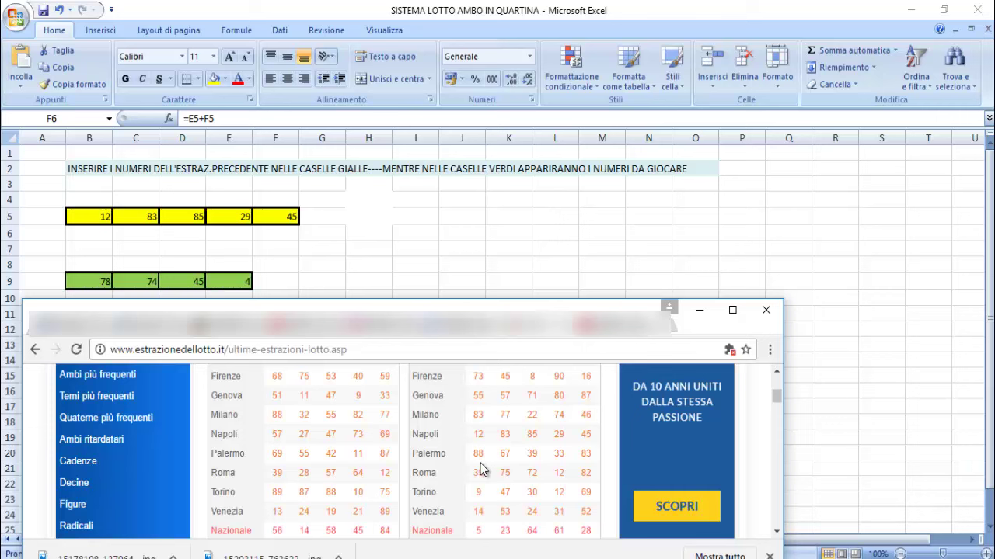
pyautogui.click(93, 213)
pyautogui.write('88')
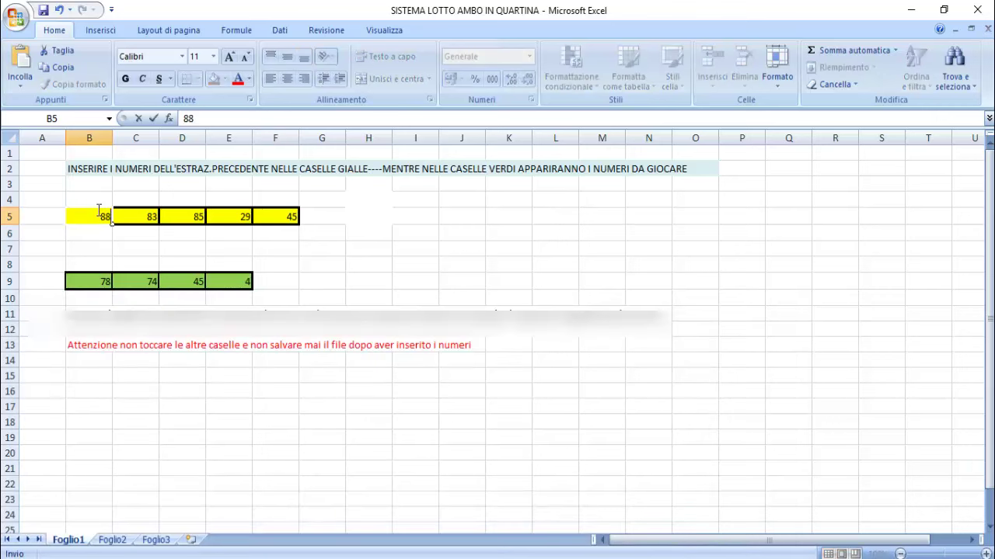
pyautogui.press('Tab')
pyautogui.write('67')
pyautogui.press('Tab')
pyautogui.write('39')
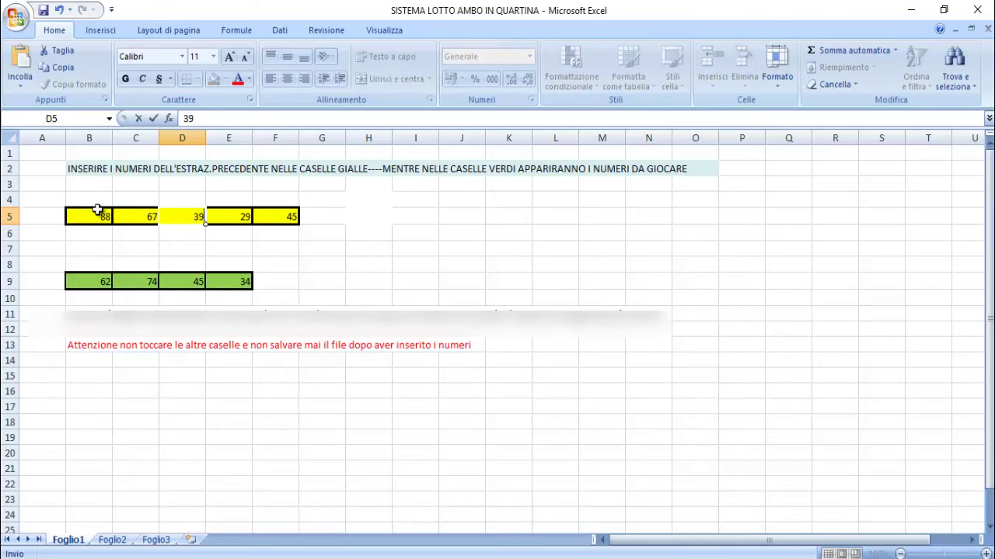
pyautogui.press('Return')
# Complete the Palermo entry from the results page with 33 in E5 and 83 in F5
pyautogui.click(223, 222)
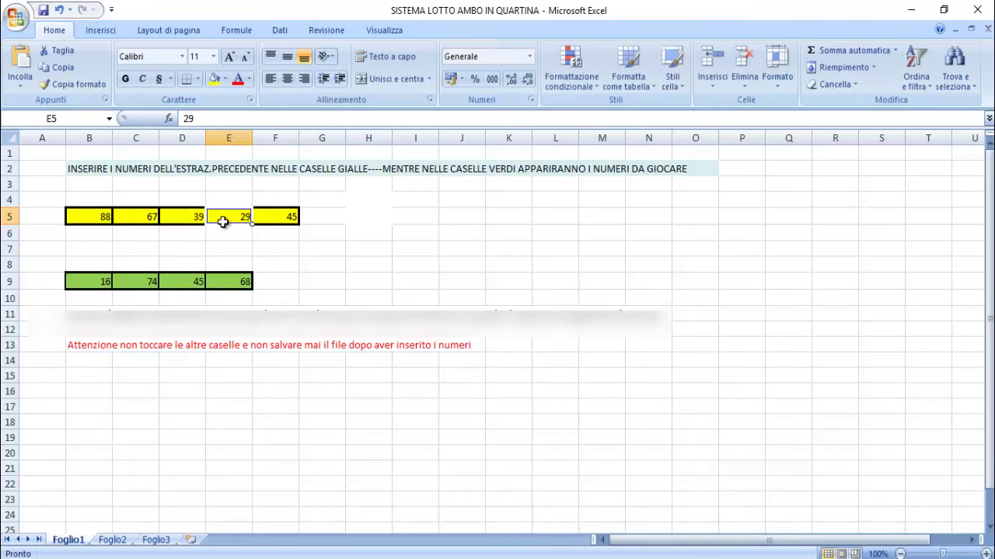
pyautogui.hotkey('alt', 'Tab')
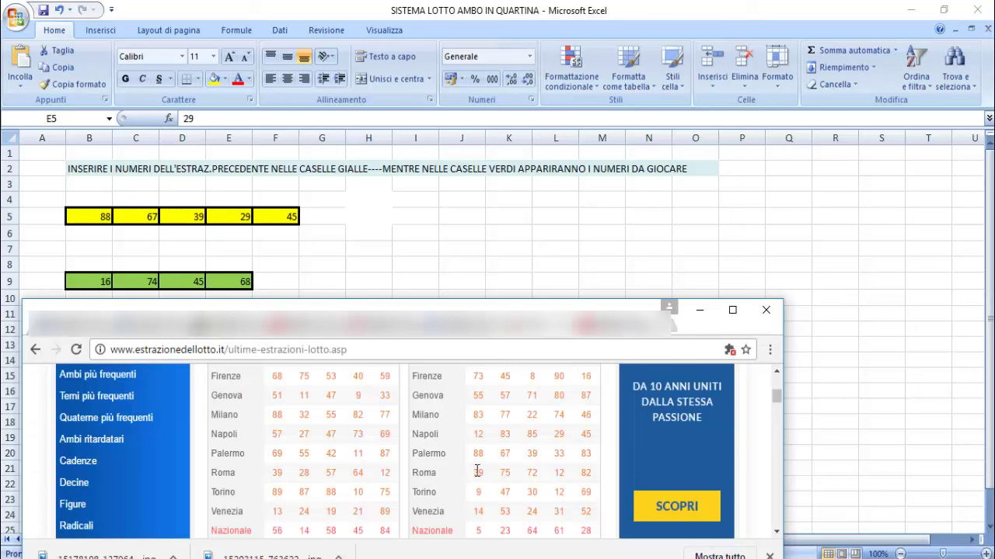
pyautogui.click(233, 219)
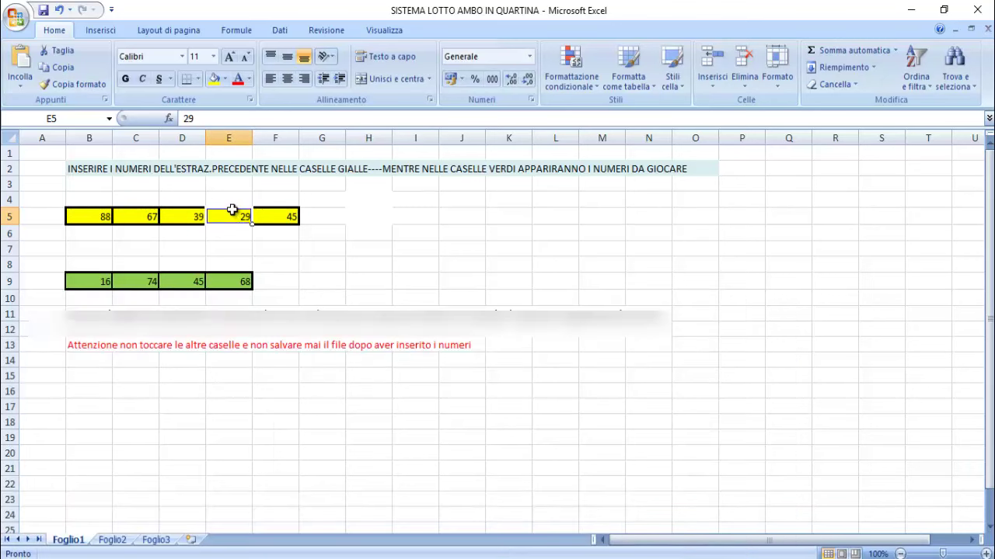
pyautogui.write('33')
pyautogui.press('Right')
pyautogui.write('83')
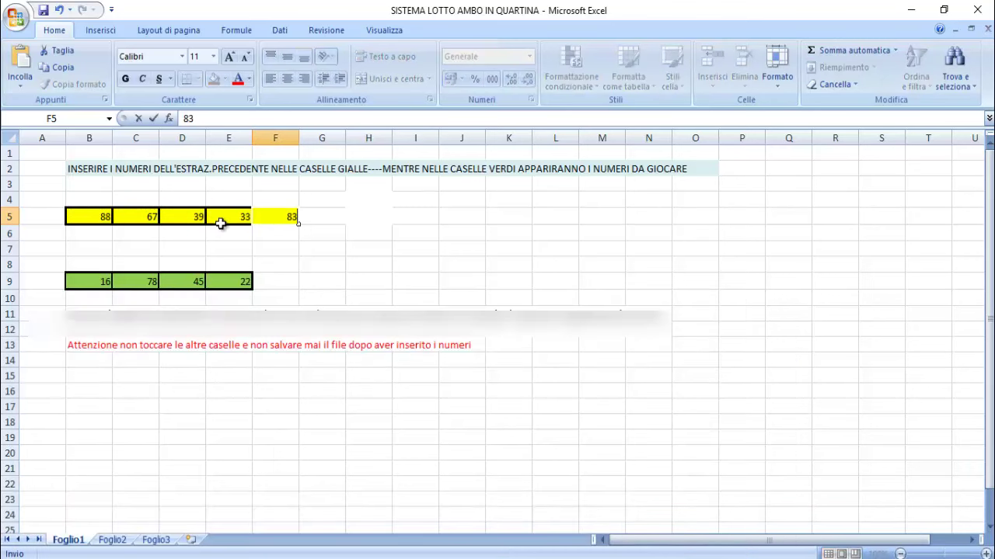
pyautogui.press('Return')
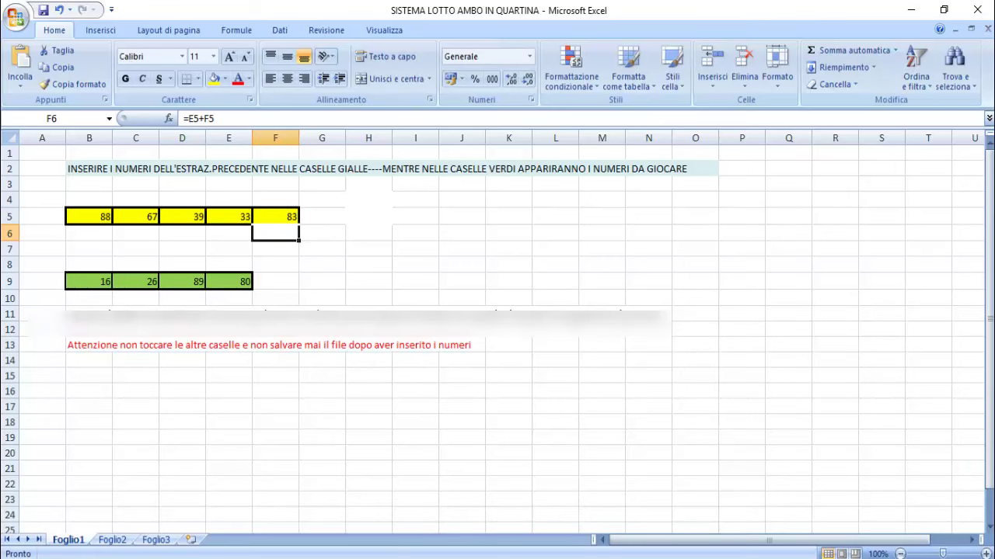
pyautogui.hotkey('alt', 'Tab')
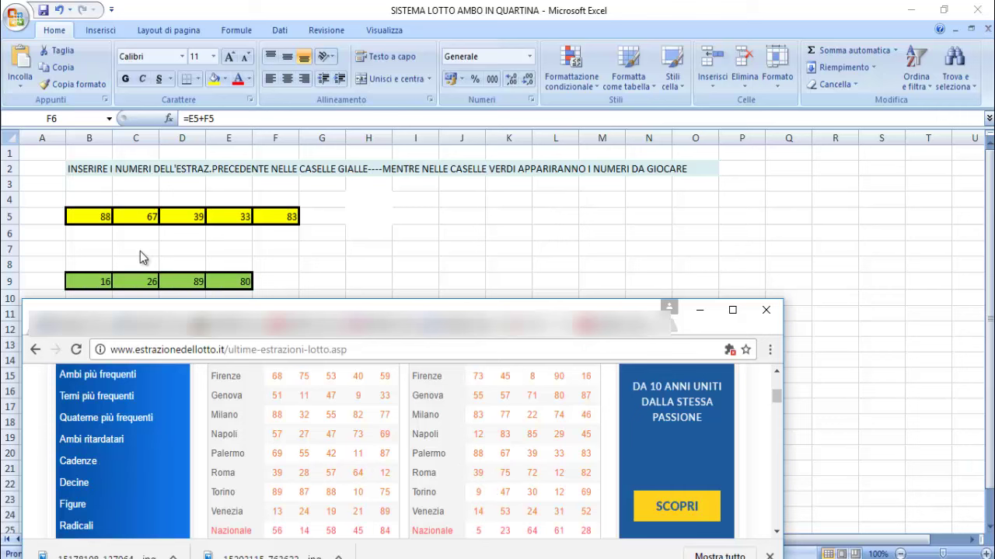
pyautogui.click(95, 222)
pyautogui.press('F2')
pyautogui.press('Home')
pyautogui.press('Right')
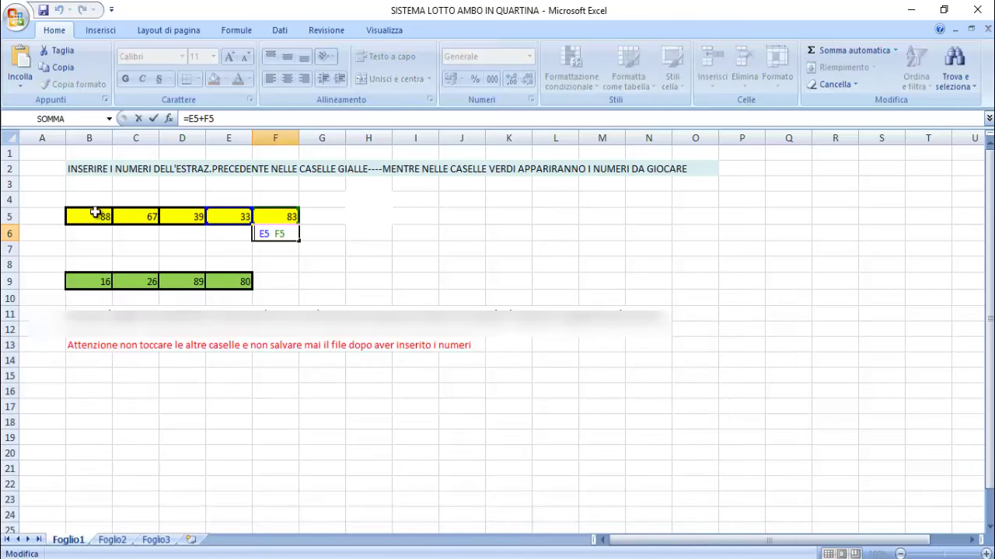
pyautogui.write('=')
pyautogui.click(94, 217)
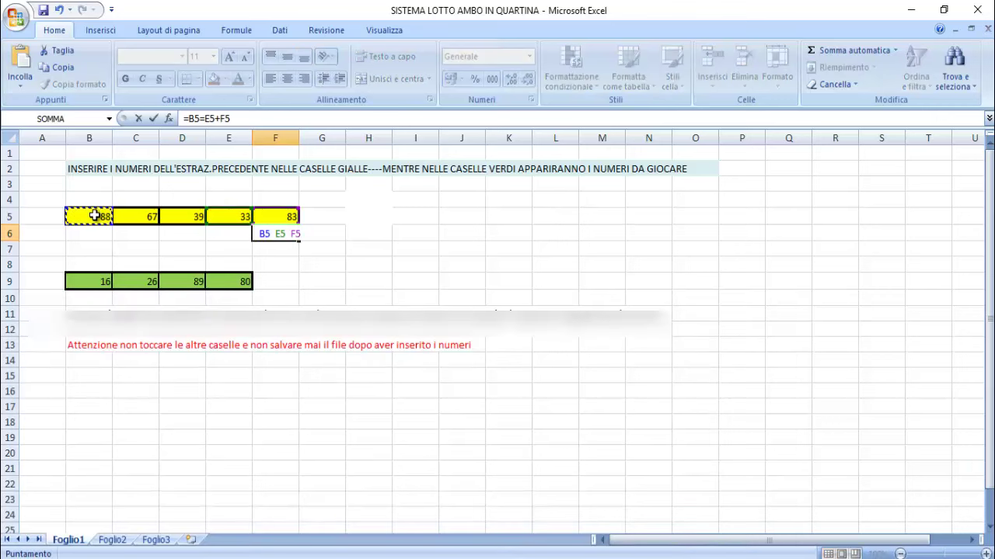
pyautogui.press('Escape')
# Look up the Roma row of draw 140 in the browser and enter 39, 75 and 72 in cells B5 to D5
pyautogui.click(96, 217)
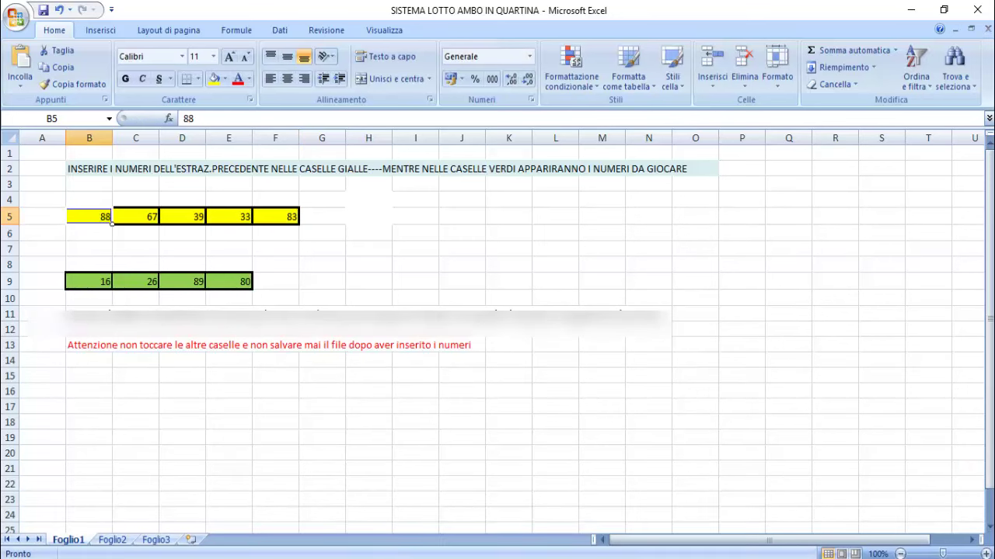
pyautogui.hotkey('alt', 'Tab')
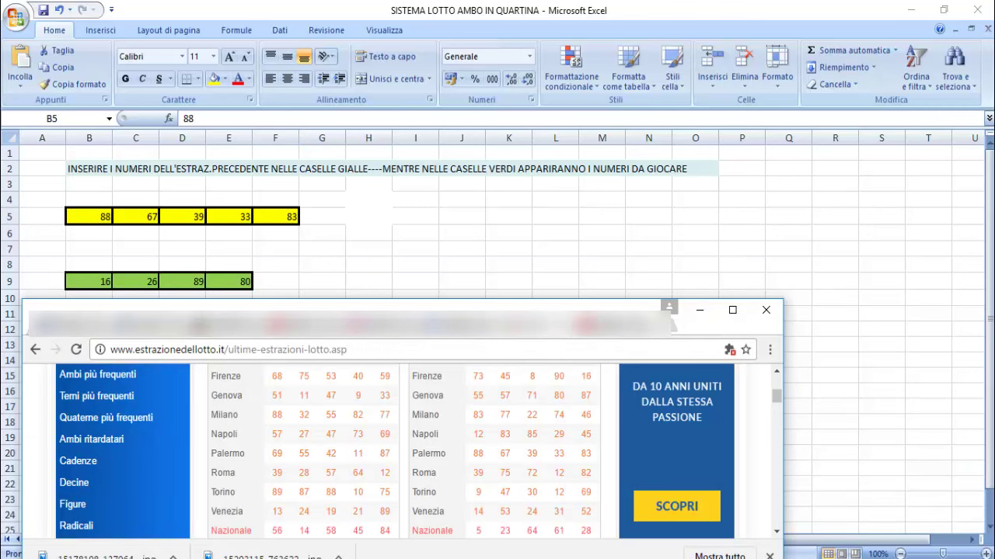
pyautogui.hotkey('alt', 'Tab')
pyautogui.write('39')
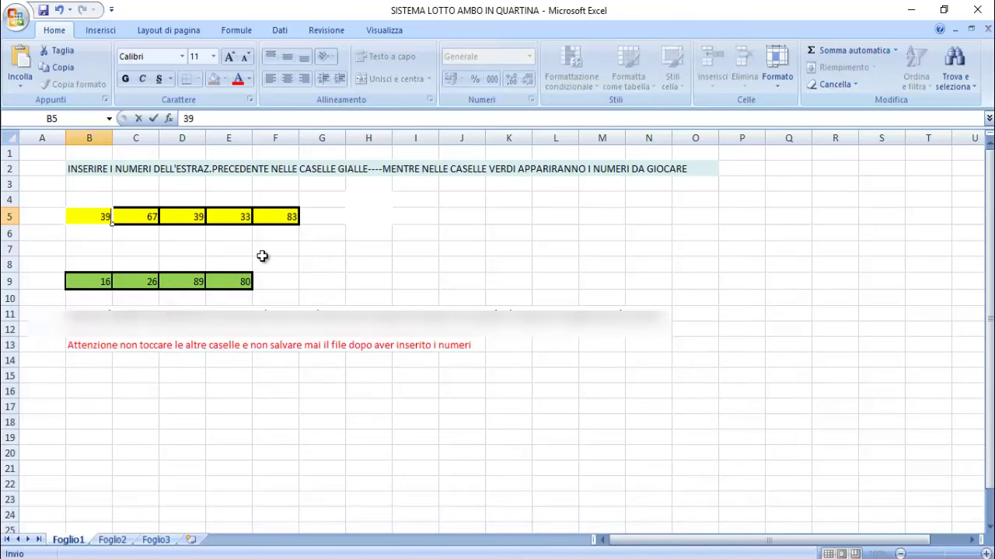
pyautogui.press('Tab')
pyautogui.write('75')
pyautogui.press('Tab')
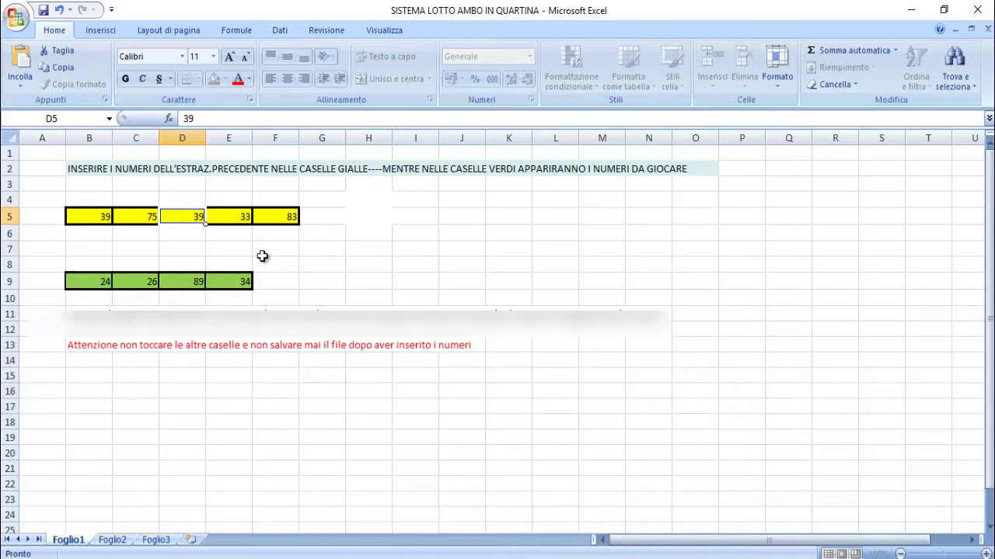
pyautogui.write('72')
pyautogui.press('Tab')
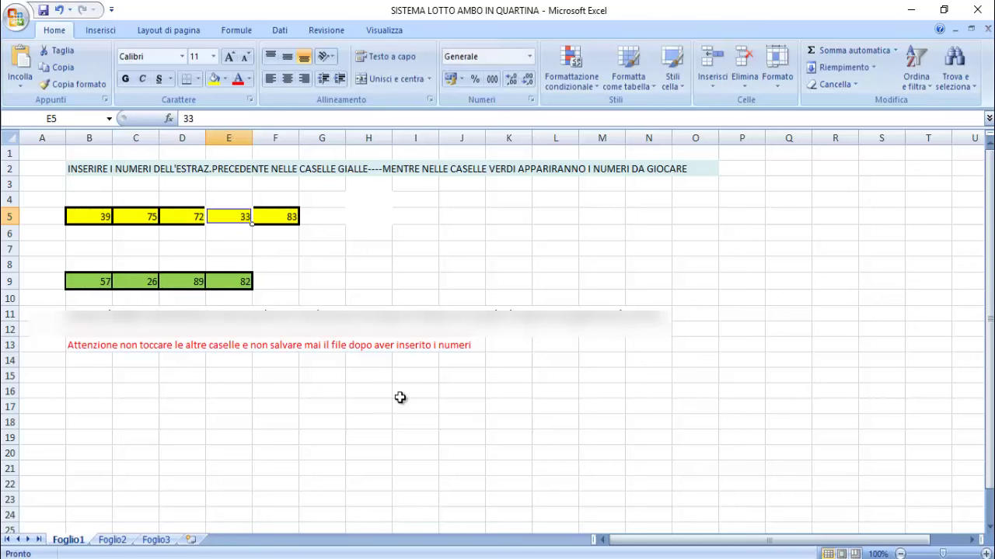
# Complete the Roma entry from the results page with 12 in E5 and 82 in F5
pyautogui.hotkey('alt', 'Tab')
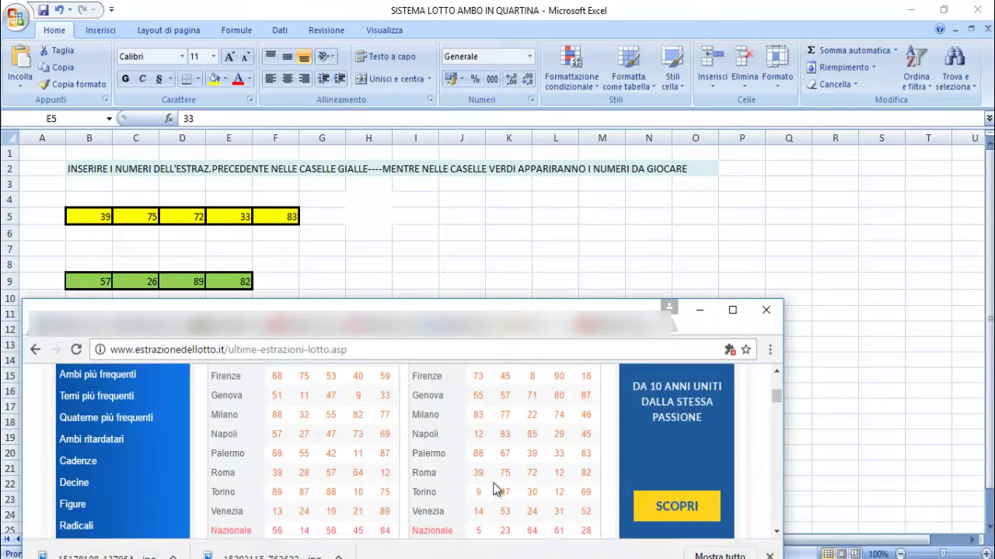
pyautogui.click(234, 218)
pyautogui.write('12')
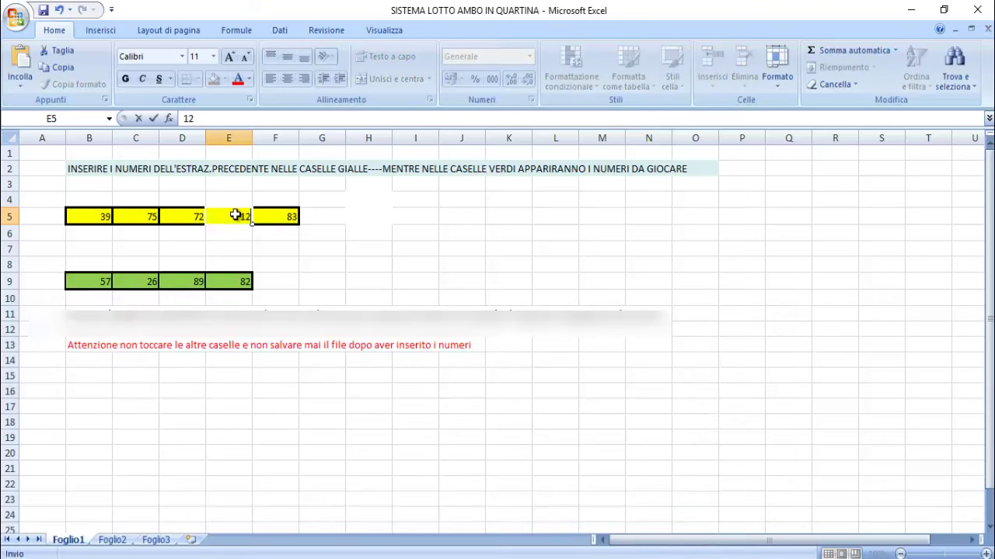
pyautogui.press('Tab')
pyautogui.write('83')
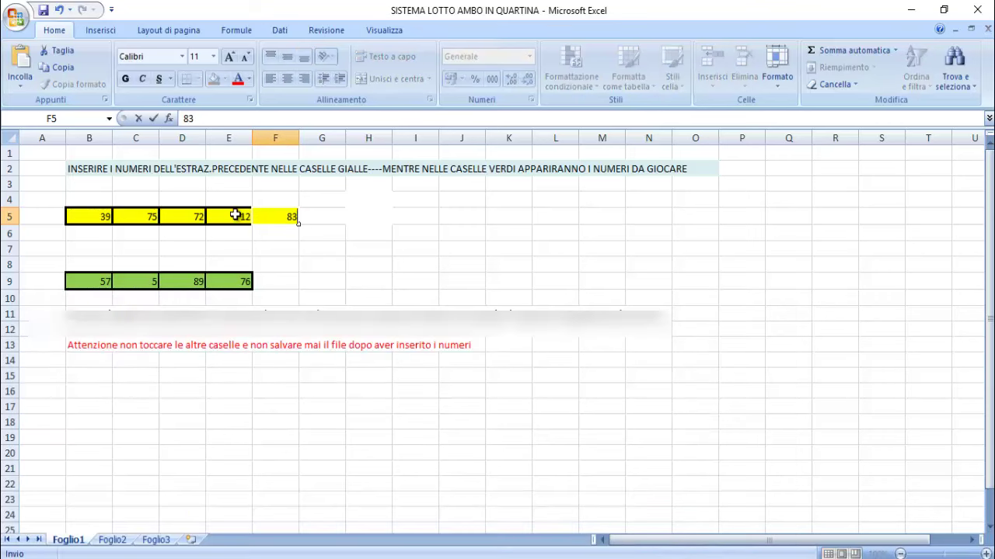
pyautogui.press('BackSpace')
pyautogui.write('2')
pyautogui.press('Return')
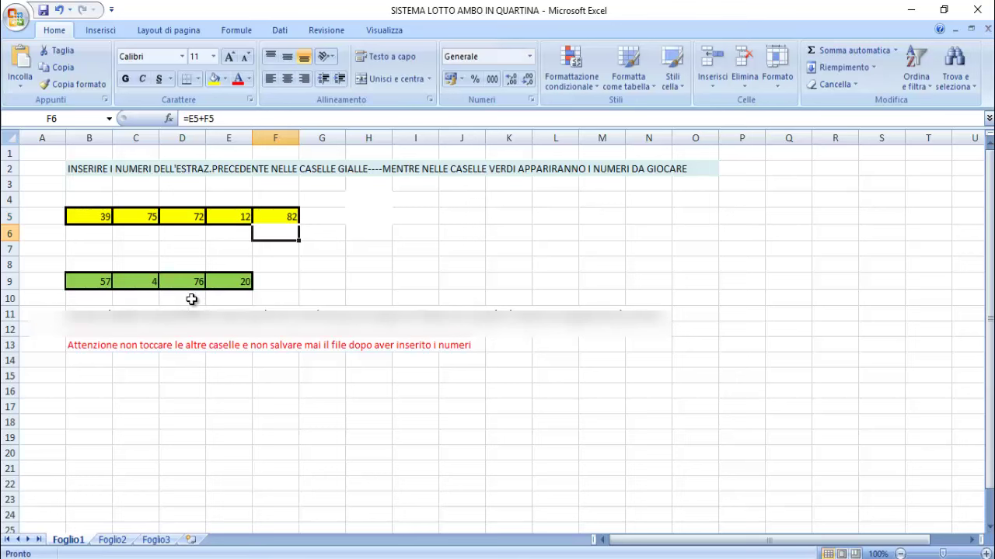
# Look up the Torino row of draw 140 in the browser and enter 9, 47 and 30 in cells B5 to D5
pyautogui.hotkey('alt', 'Tab')
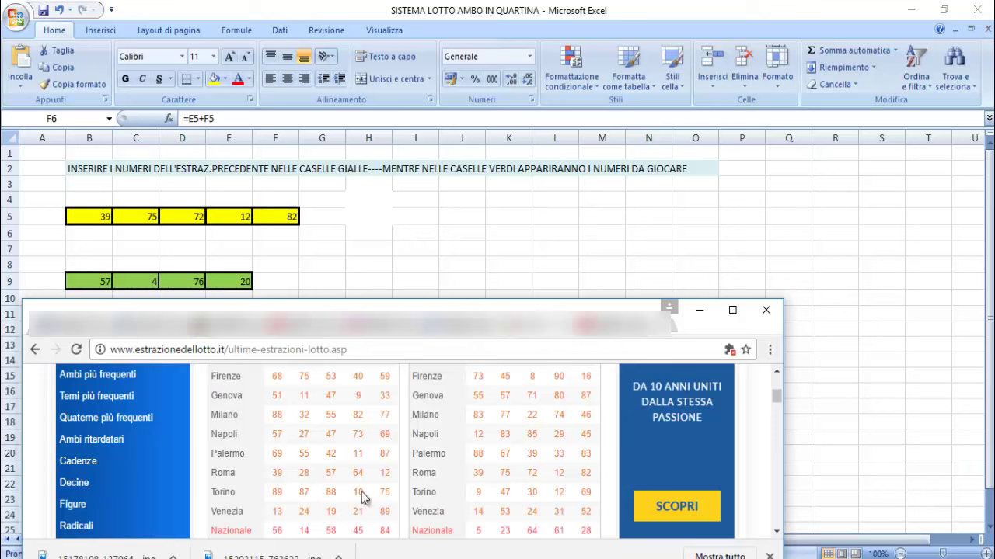
pyautogui.scroll(-1, 476, 435)
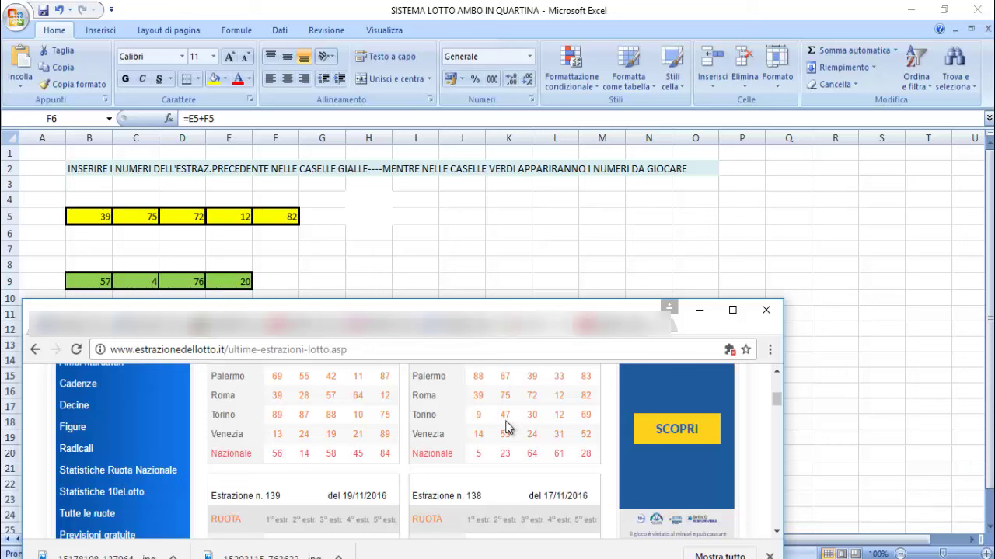
pyautogui.click(94, 215)
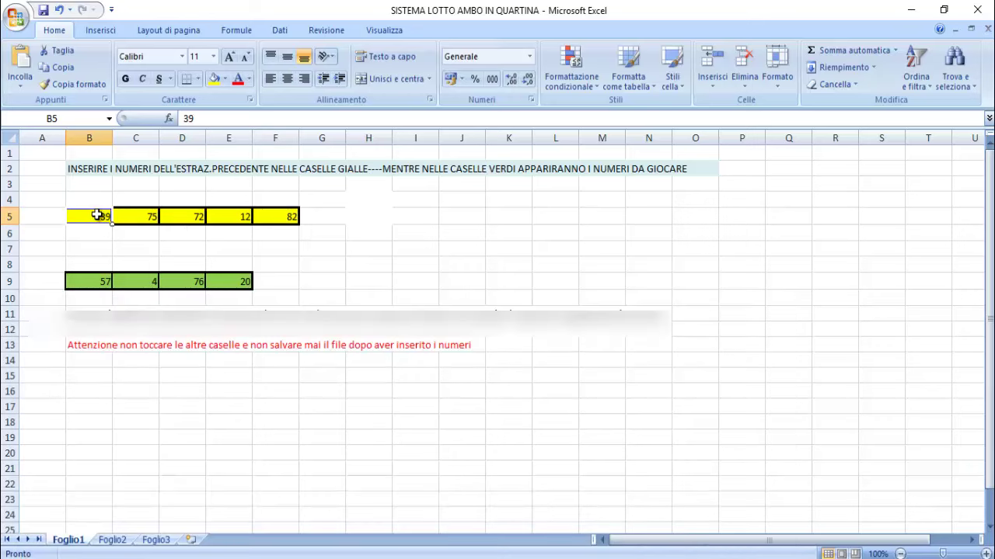
pyautogui.write('39')
pyautogui.press('Tab')
pyautogui.write('47')
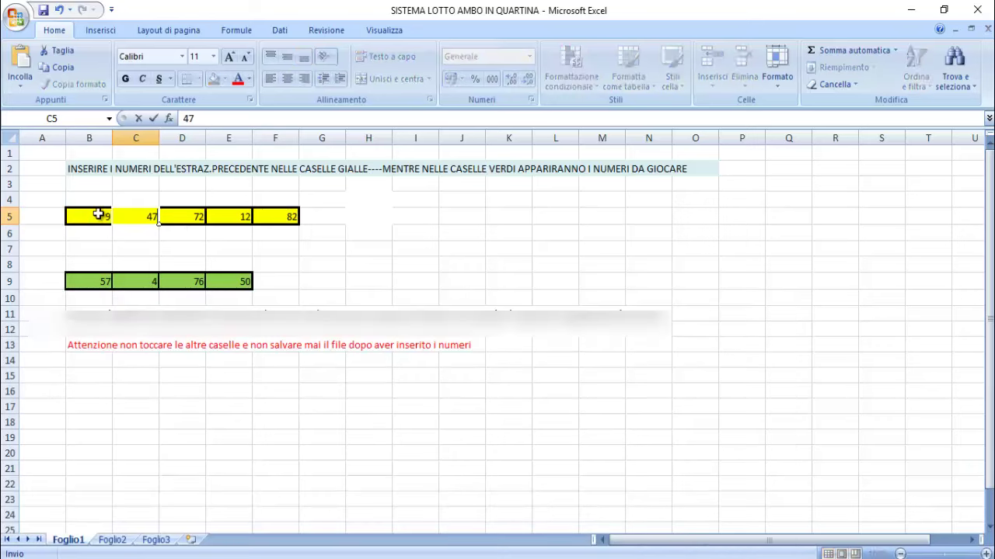
pyautogui.press('Tab')
pyautogui.write('30')
pyautogui.press('Tab')
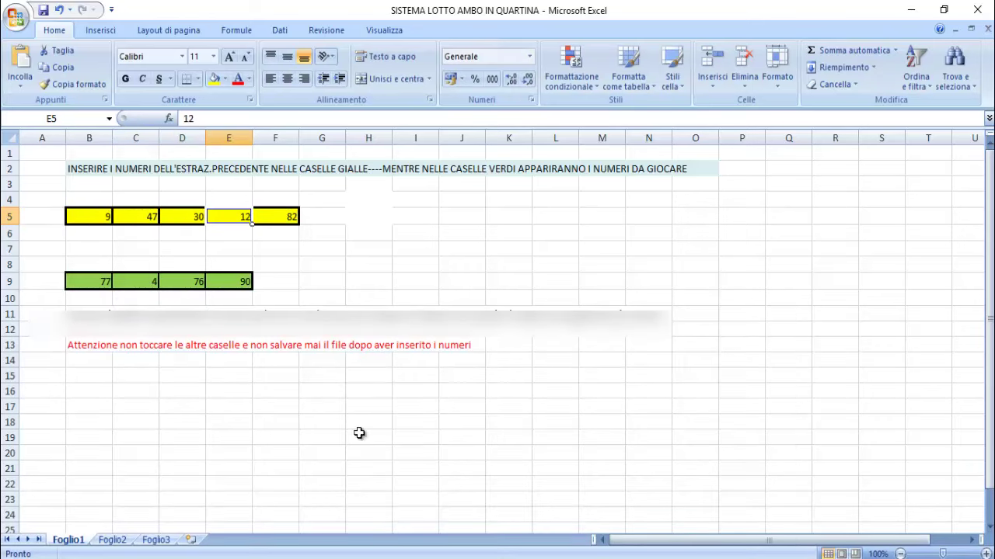
# Check the Torino row of draw 140 on the results page and complete its entry with 69 in F5
pyautogui.hotkey('alt', 'Tab')
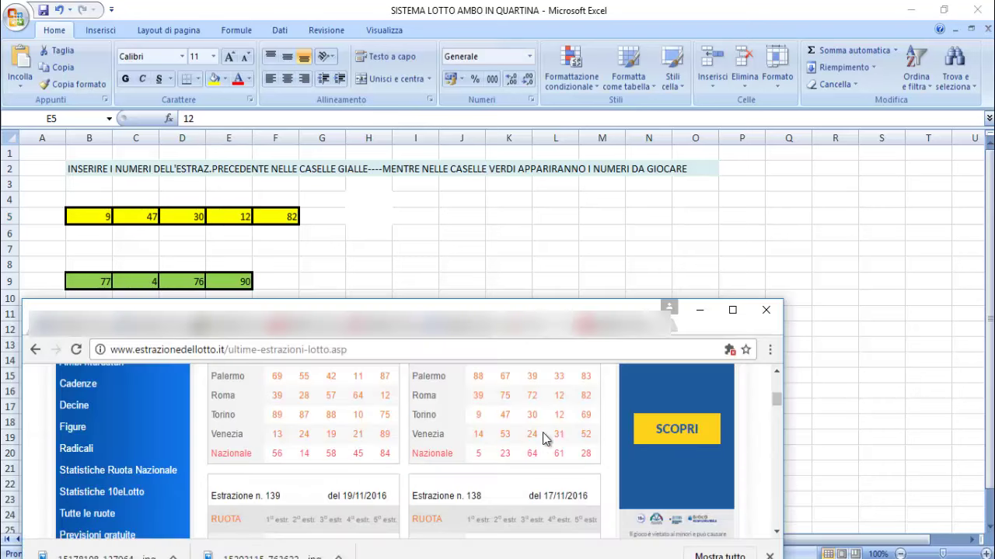
pyautogui.click(283, 218)
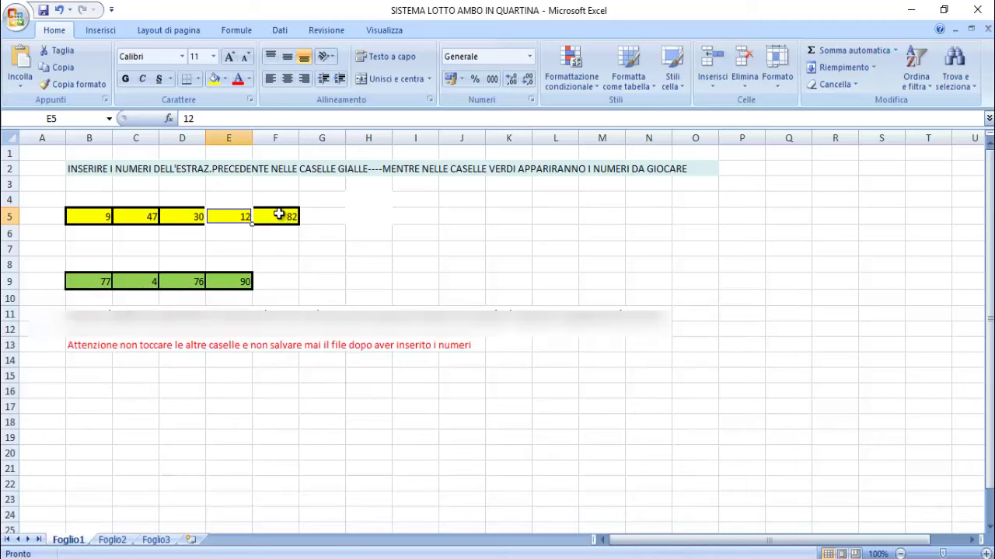
pyautogui.click(284, 216)
pyautogui.write('69')
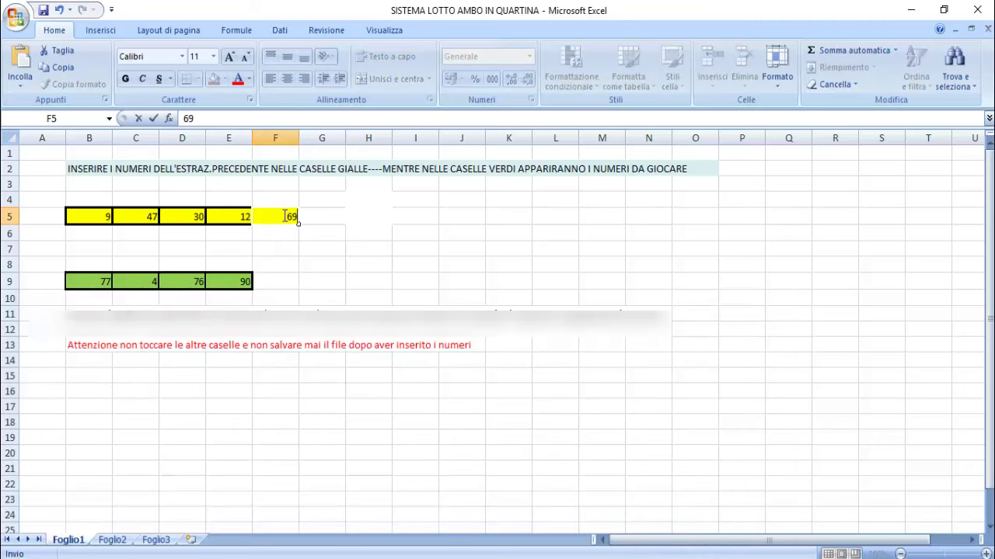
pyautogui.press('Return')
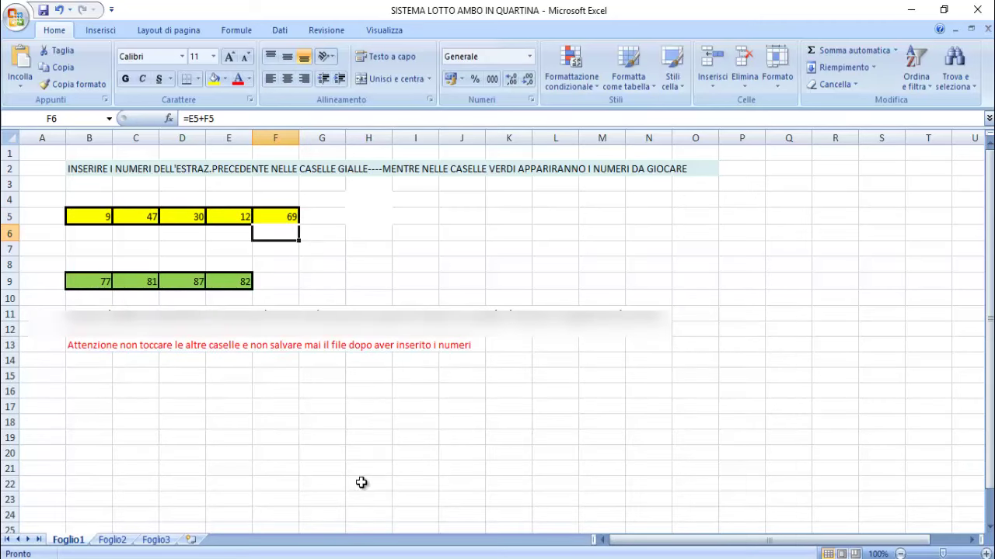
# Look up the Venezia row of draw 140 in the browser and enter 14 and 53 in cells B5 and C5
pyautogui.hotkey('alt', 'Tab')
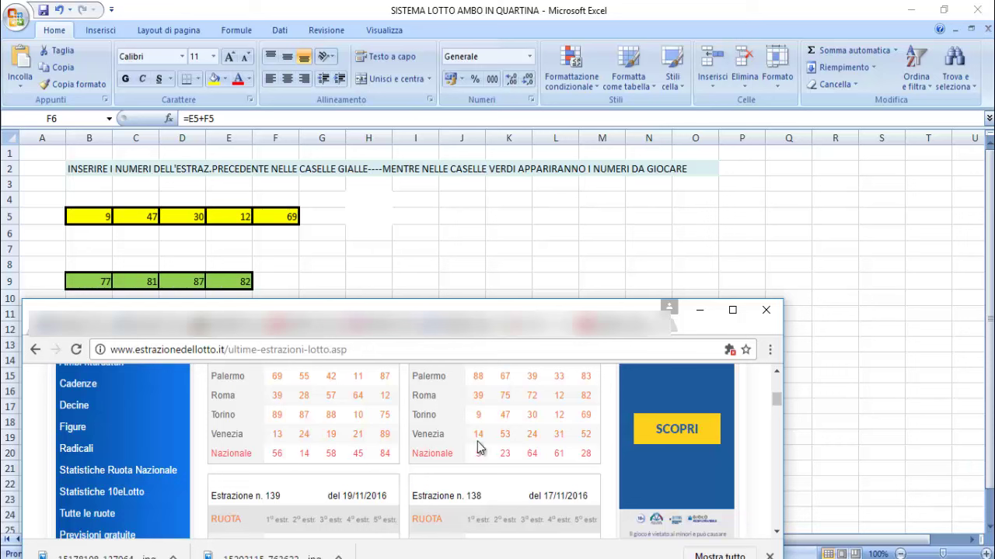
pyautogui.click(99, 217)
pyautogui.click(94, 217)
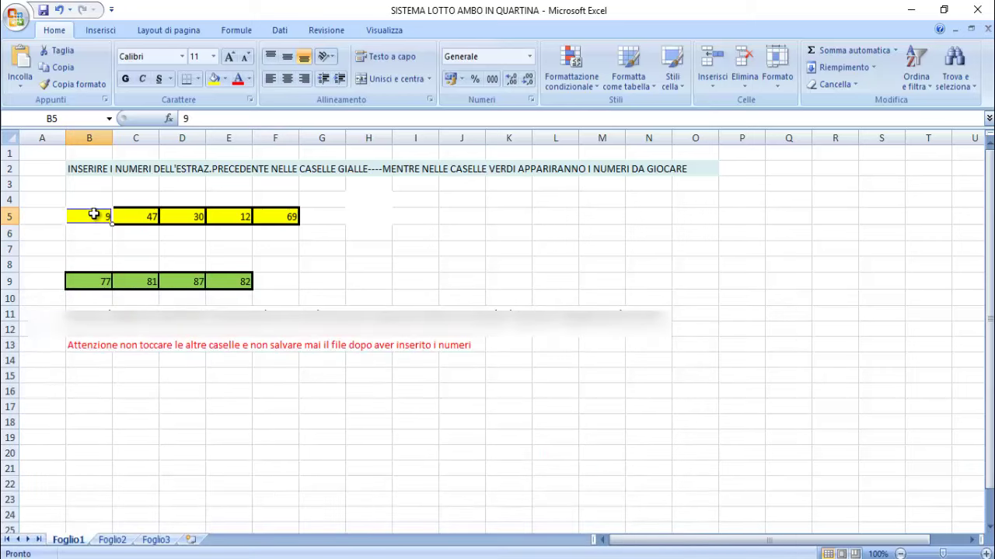
pyautogui.write('14')
pyautogui.press('Tab')
pyautogui.write('53')
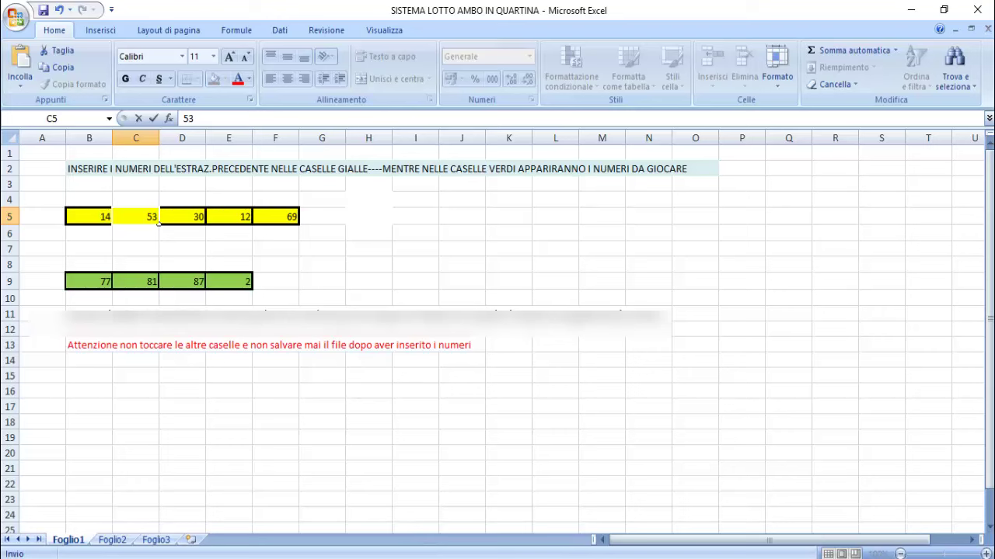
# Complete the Venezia entry from the results page with 24, 31 and 52 in cells D5 to F5
pyautogui.hotkey('alt', 'Tab')
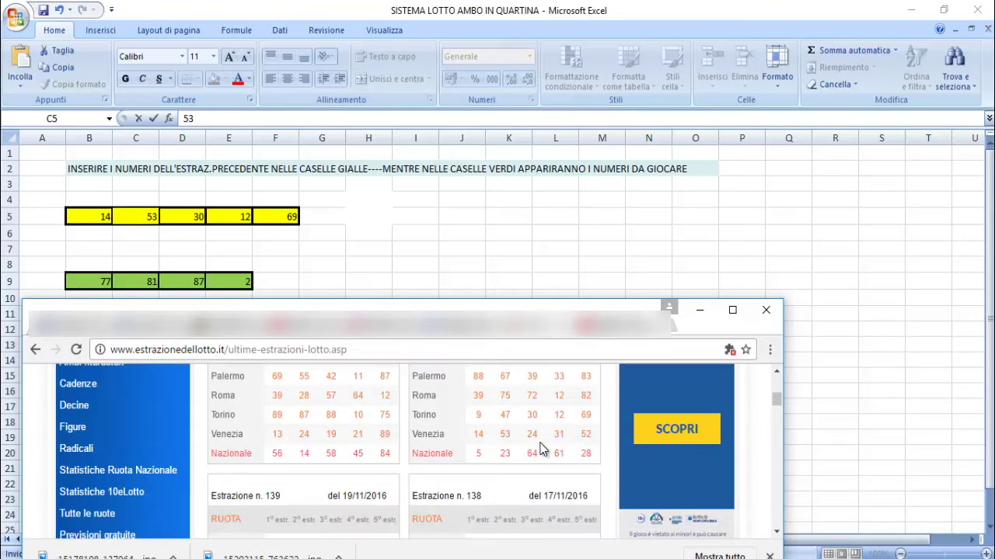
pyautogui.click(196, 216)
pyautogui.click(198, 216)
pyautogui.write('28')
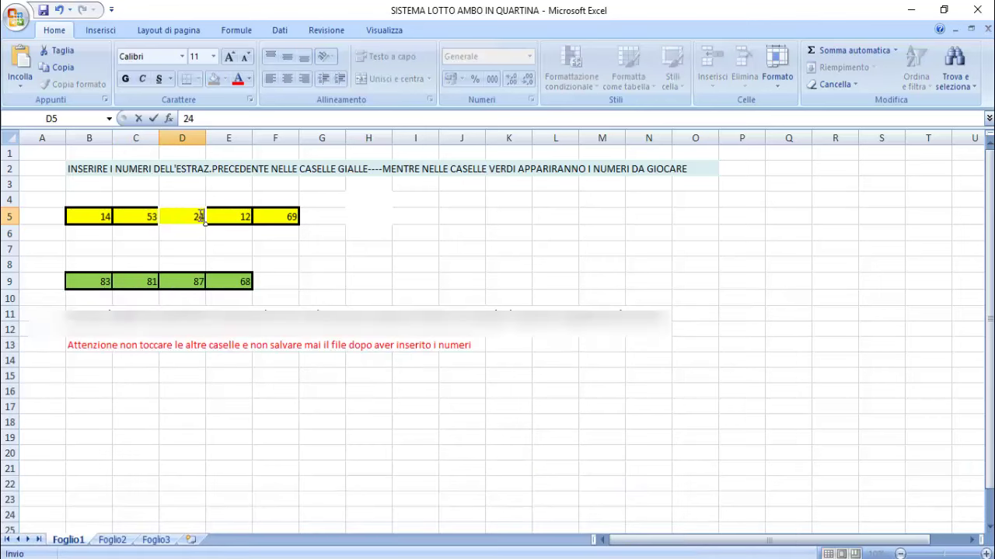
pyautogui.press('Tab')
pyautogui.write('31')
pyautogui.press('Tab')
pyautogui.write('52')
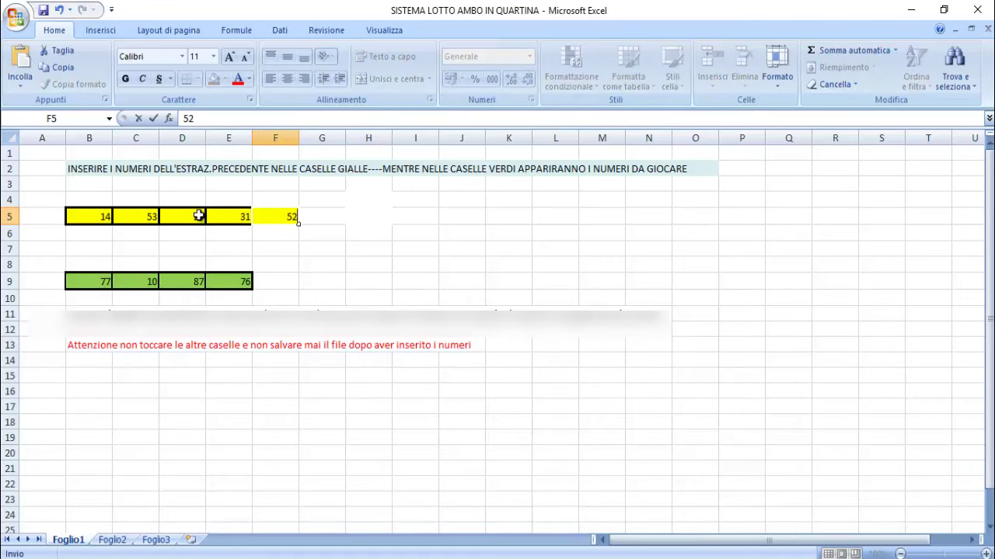
pyautogui.press('Tab')
# Look up the Nazionale row of draw 140 in the browser and enter 5 and 23 in cells B5 and C5
pyautogui.hotkey('alt', 'Tab')
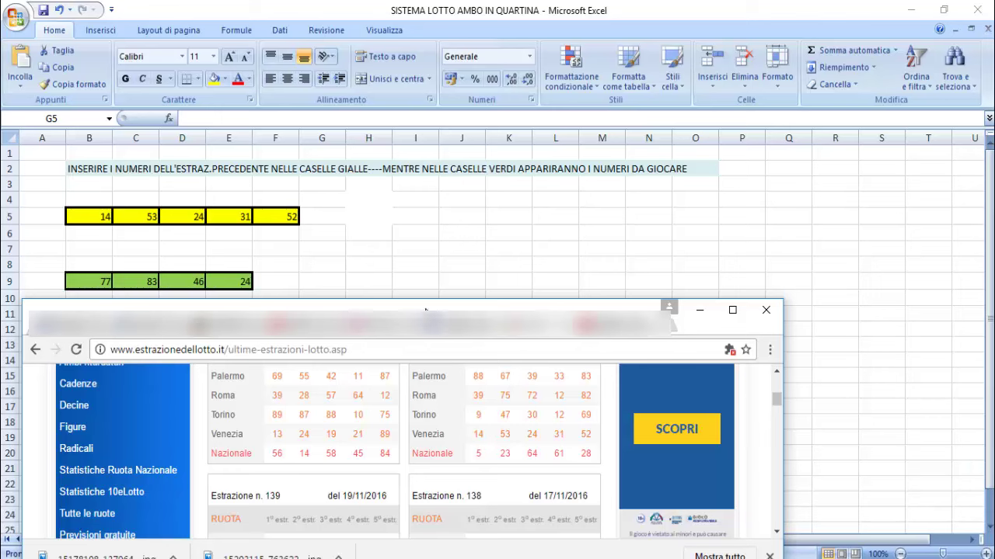
pyautogui.scroll(4, 451, 440)
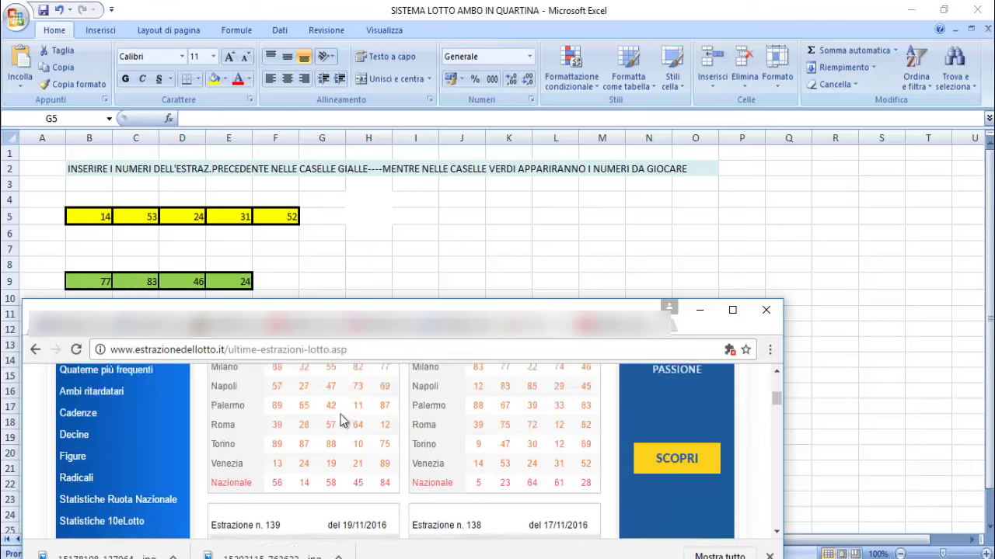
pyautogui.scroll(-2, 357, 443)
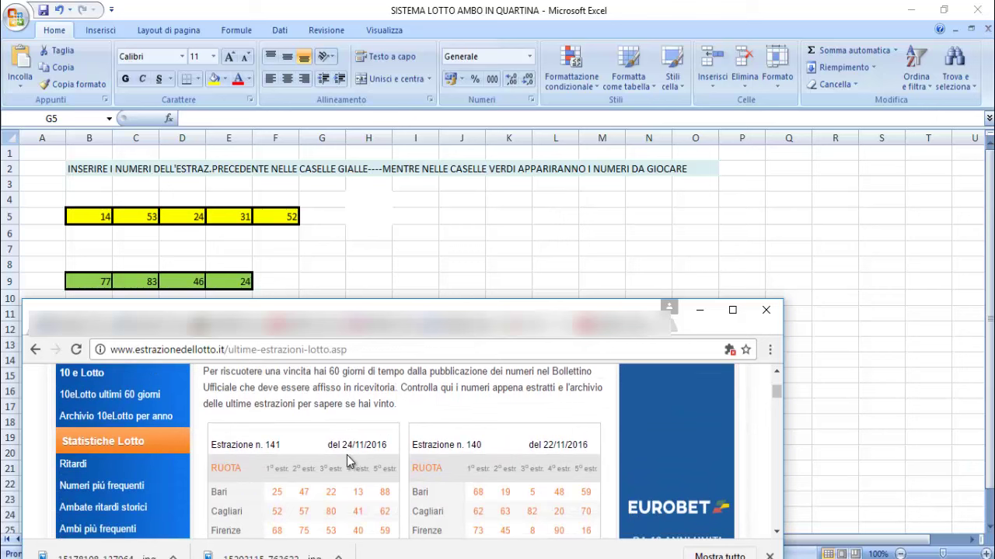
pyautogui.scroll(-3, 424, 445)
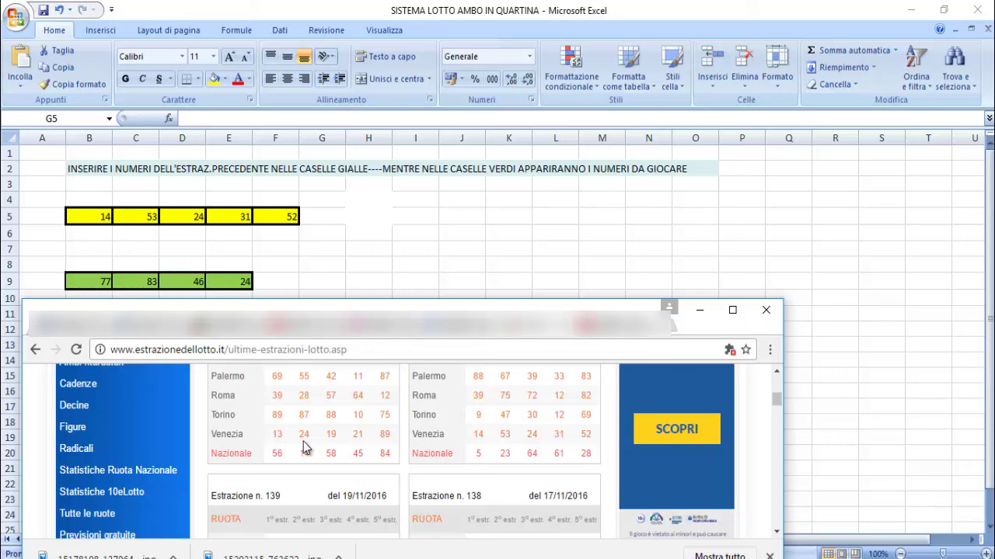
pyautogui.hotkey('alt', 'Tab')
pyautogui.click(96, 213)
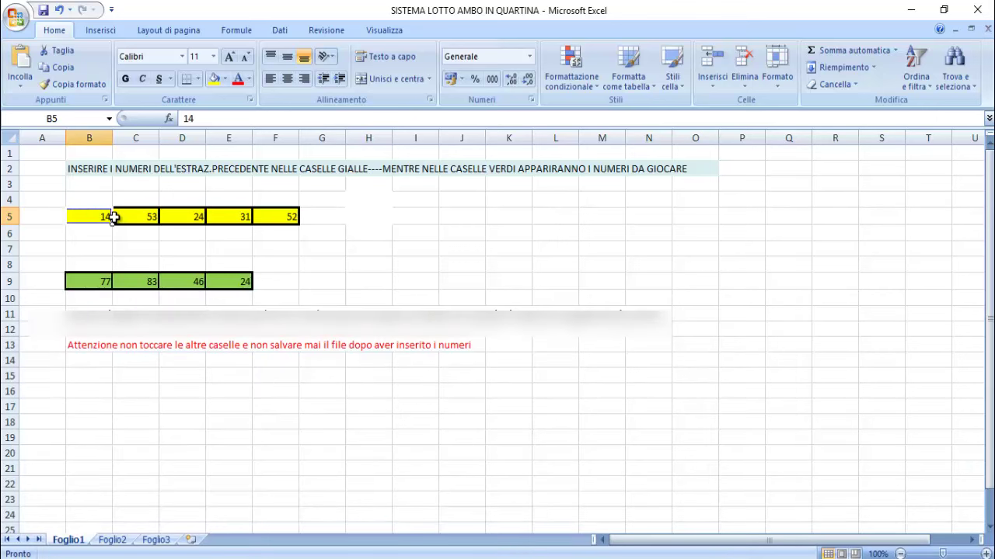
pyautogui.write('50')
pyautogui.click(114, 218)
pyautogui.write('23')
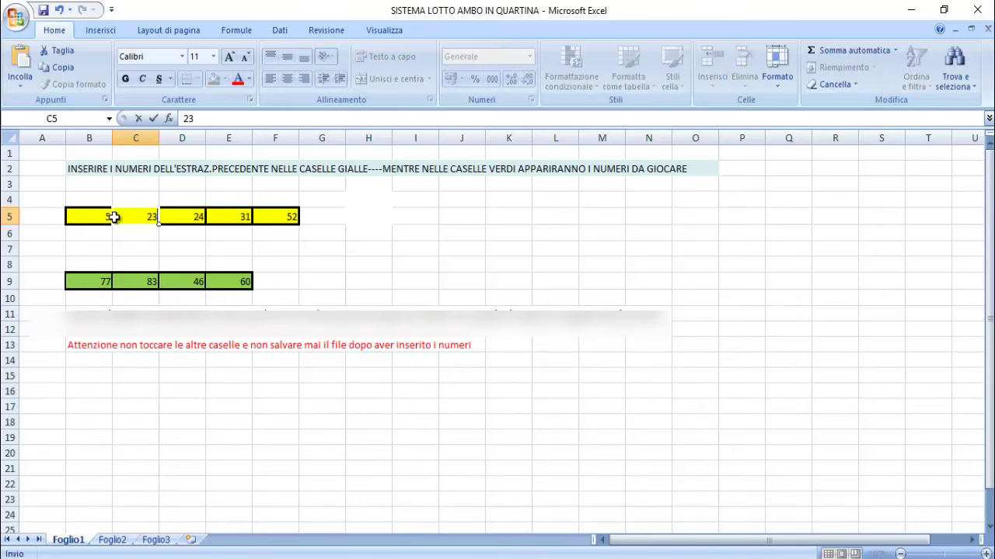
pyautogui.press('Tab')
# Complete the Nazionale entry from the results page with 64, 61 and 28 in cells D5 to F5, and minimize the browser window
pyautogui.hotkey('alt', 'Tab')
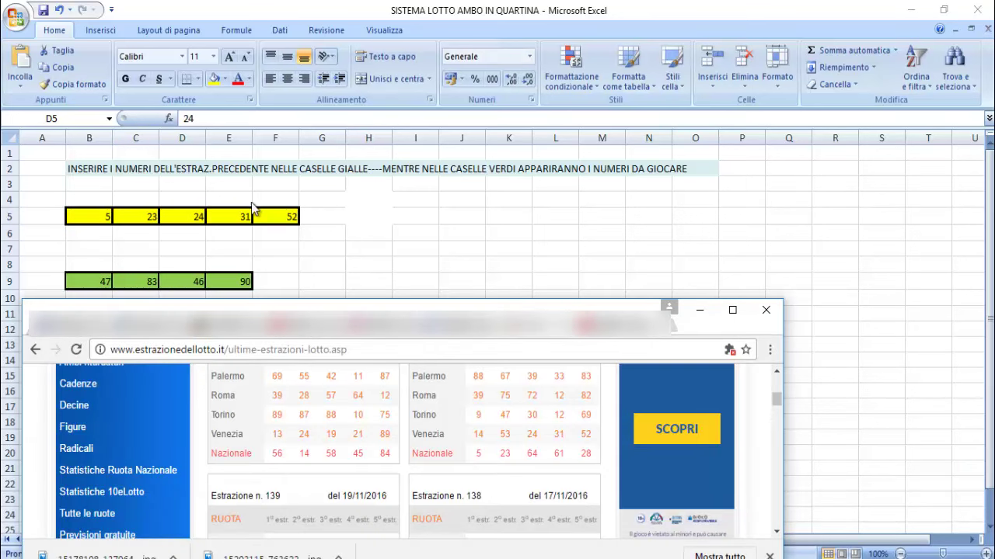
pyautogui.click(192, 216)
pyautogui.write('84')
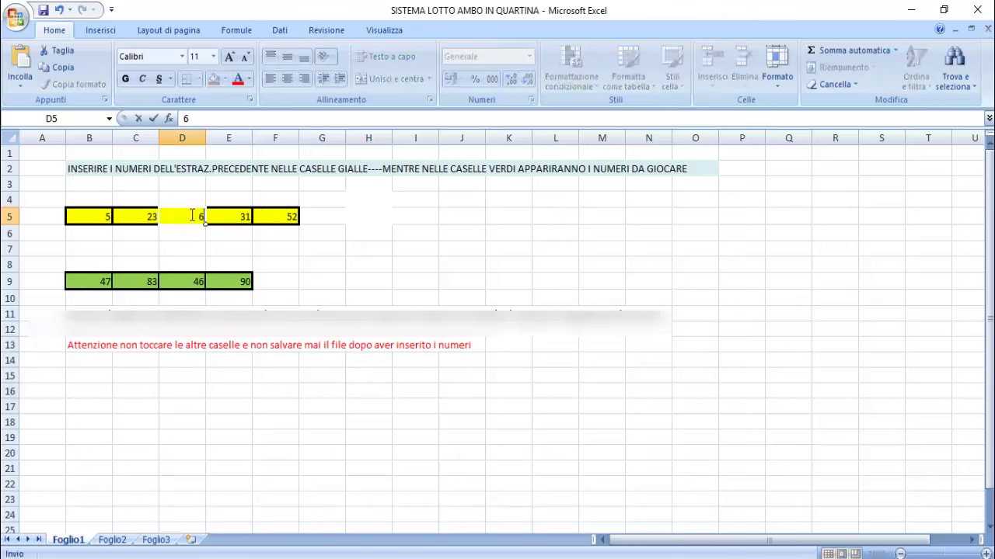
pyautogui.press('Tab')
pyautogui.write('61')
pyautogui.press('Tab')
pyautogui.write('28')
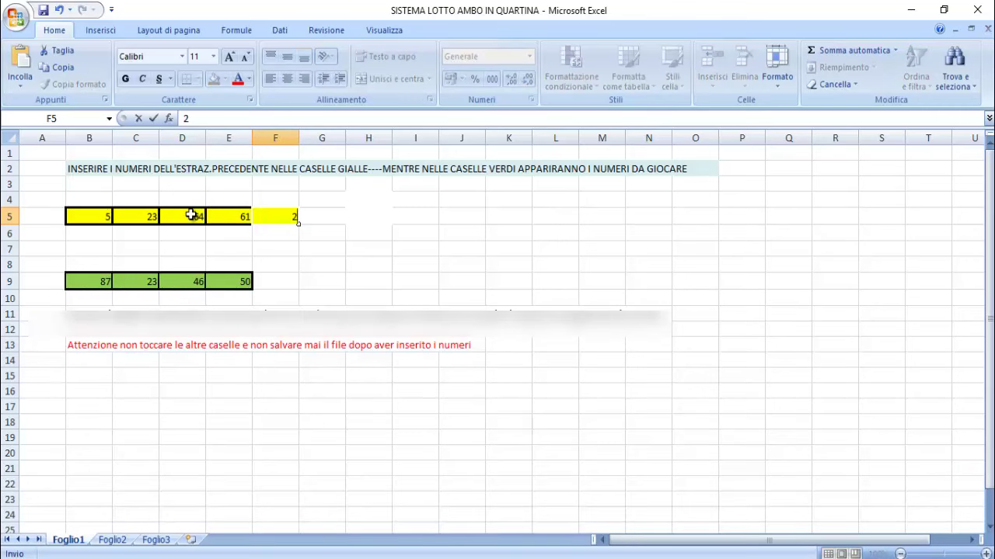
pyautogui.press('Return')
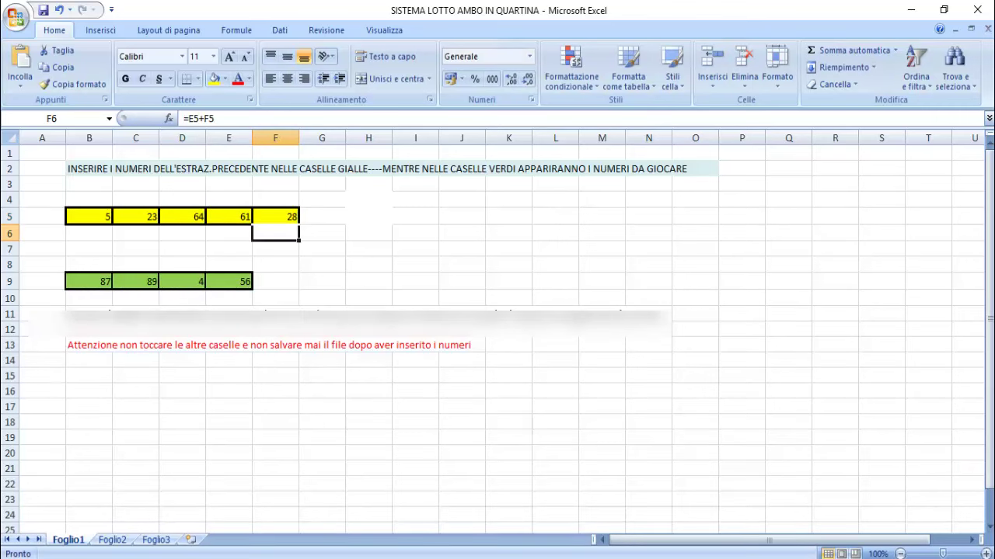
pyautogui.hotkey('alt', 'Tab')
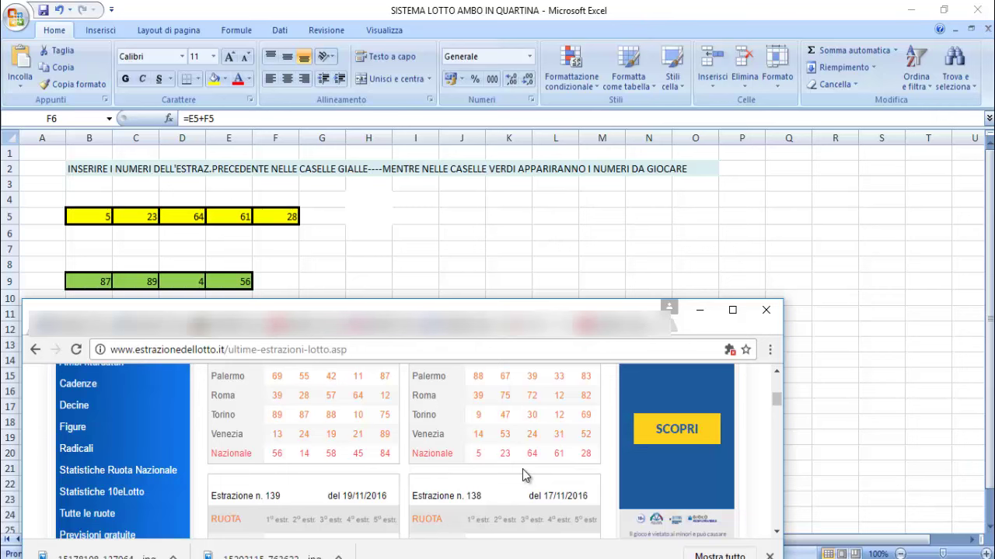
pyautogui.click(698, 311)
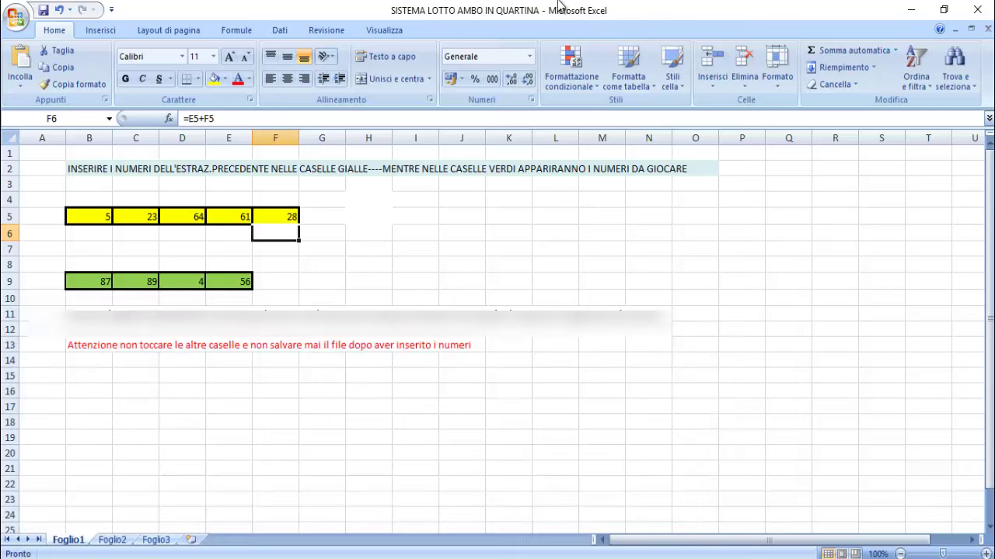